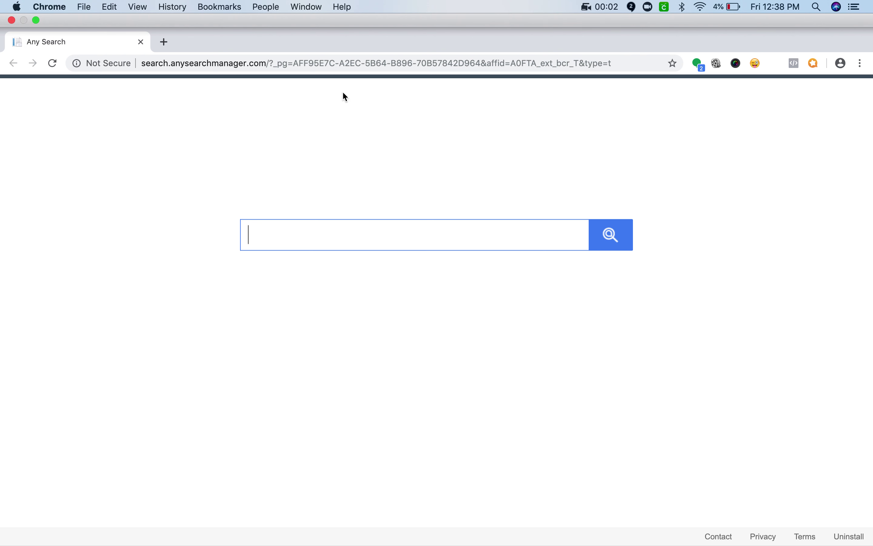
Go to shopify.com from the Chrome address bar.
{"action": "left_click", "coordinate": [292, 60]}
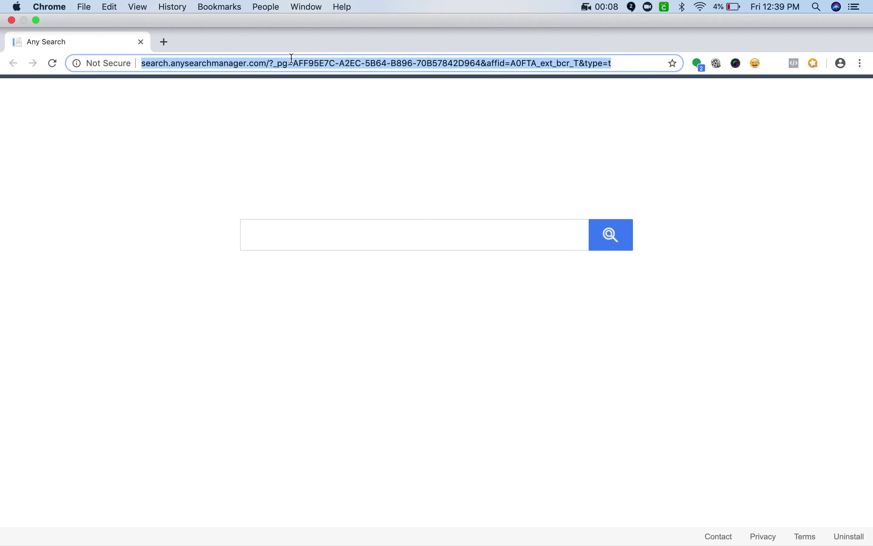
{"action": "type", "text": "sh"}
{"action": "key", "text": "Return"}
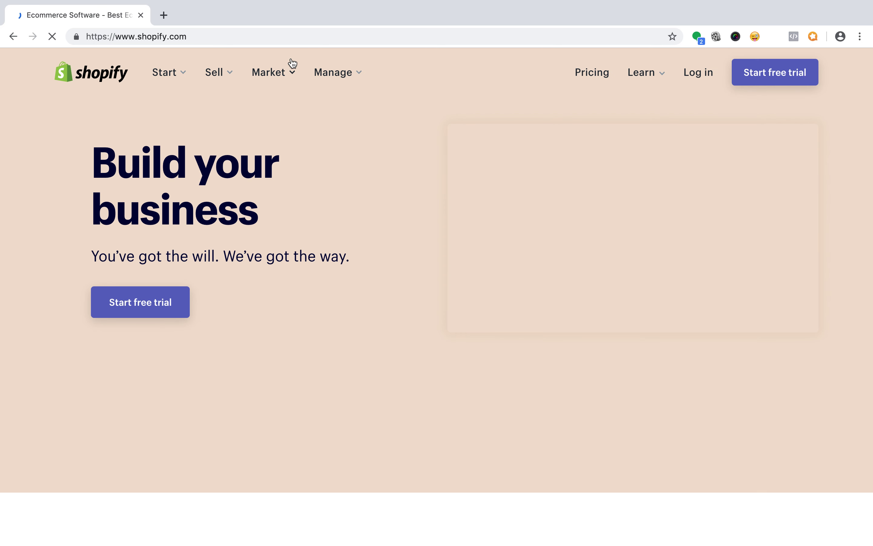
Log in to Shopify and open the KCPLIVE store's admin from the recent stores list.
{"action": "left_click", "coordinate": [706, 80]}
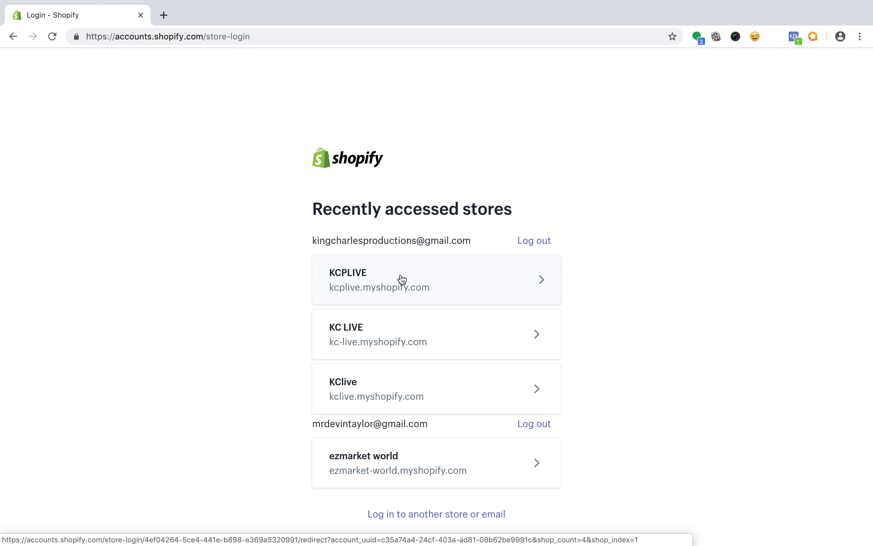
{"action": "left_click", "coordinate": [396, 290]}
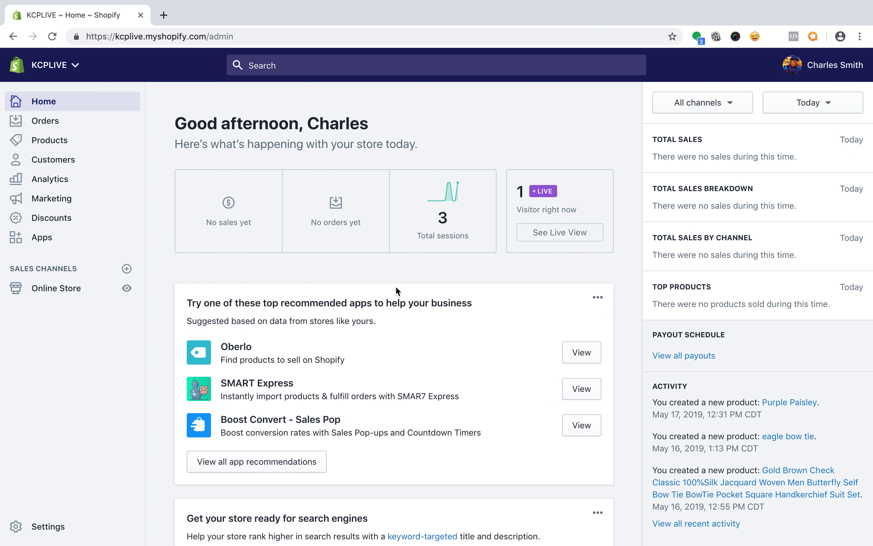
Start a new product from the KCPLIVE Products list.
{"action": "left_click", "coordinate": [70, 147]}
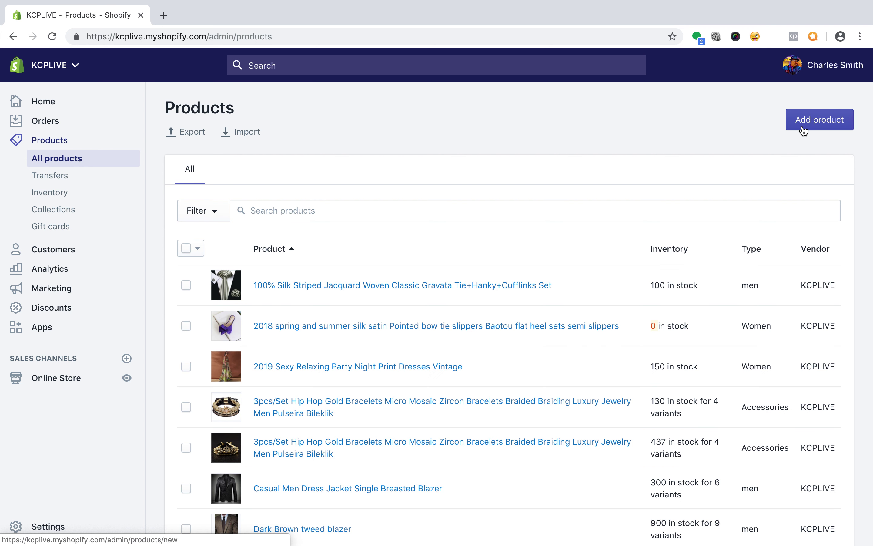
{"action": "left_click", "coordinate": [804, 130]}
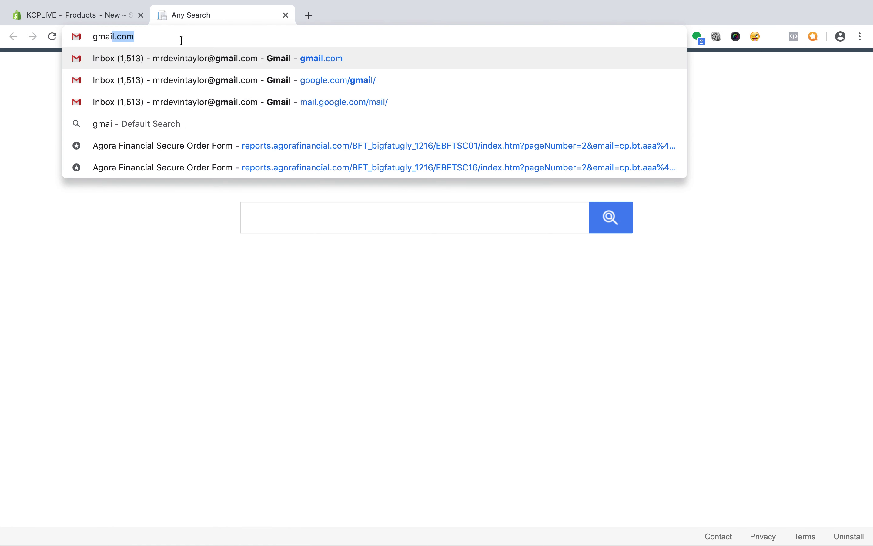
Open Gmail's 'Pictures Of Men's Clothes' email, scroll to its attachments, and start another tab.
{"action": "key", "text": "Return"}
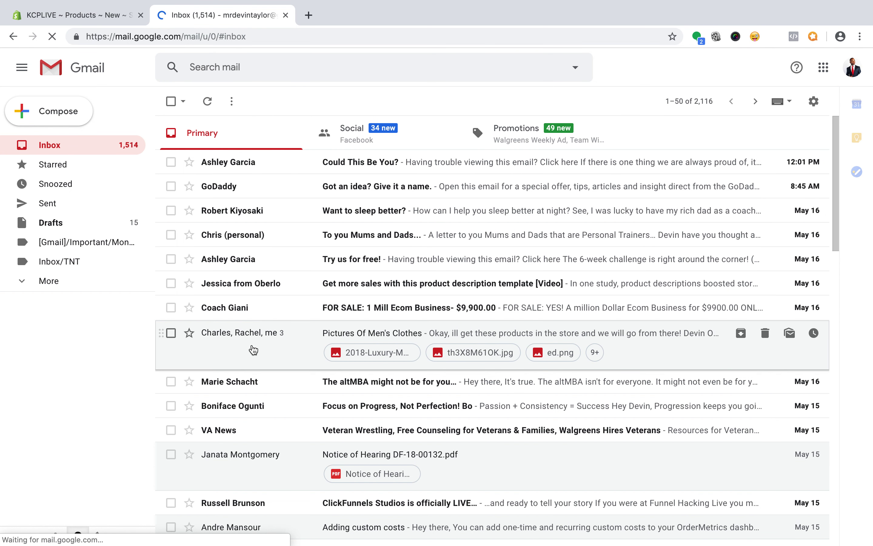
{"action": "left_click", "coordinate": [281, 342]}
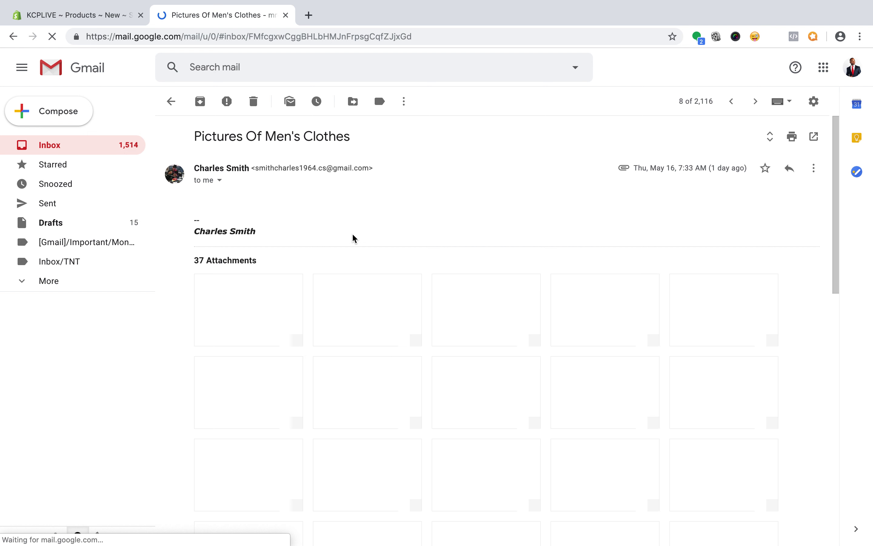
{"action": "scroll", "coordinate": [345, 295], "scroll_direction": "down", "scroll_amount": 3}
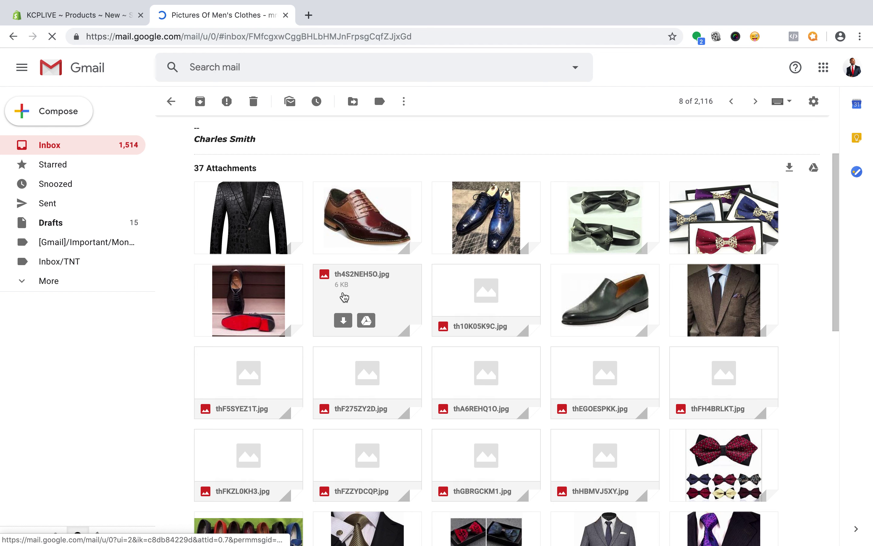
{"action": "left_click", "coordinate": [309, 21]}
Load aliexpress.com in the new tab, then return to the Gmail email.
{"action": "type", "text": "a"}
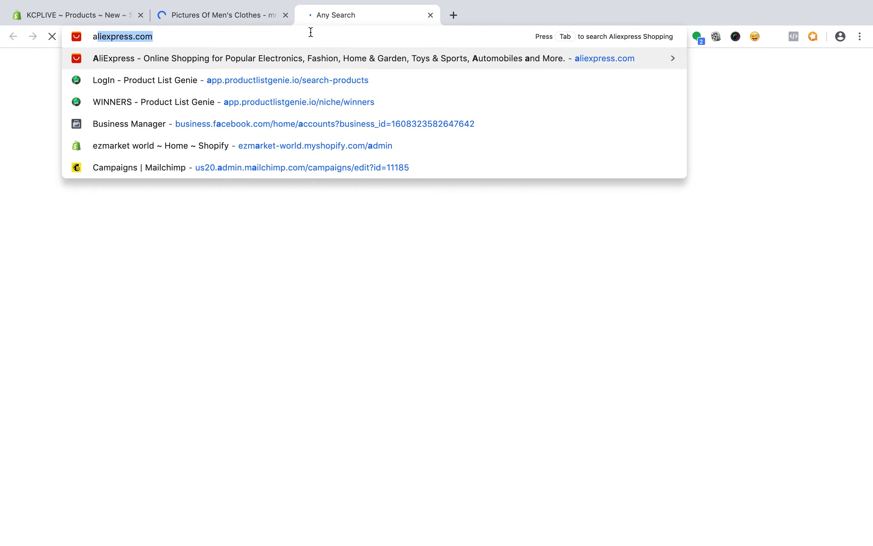
{"action": "type", "text": "l"}
{"action": "key", "text": "Return"}
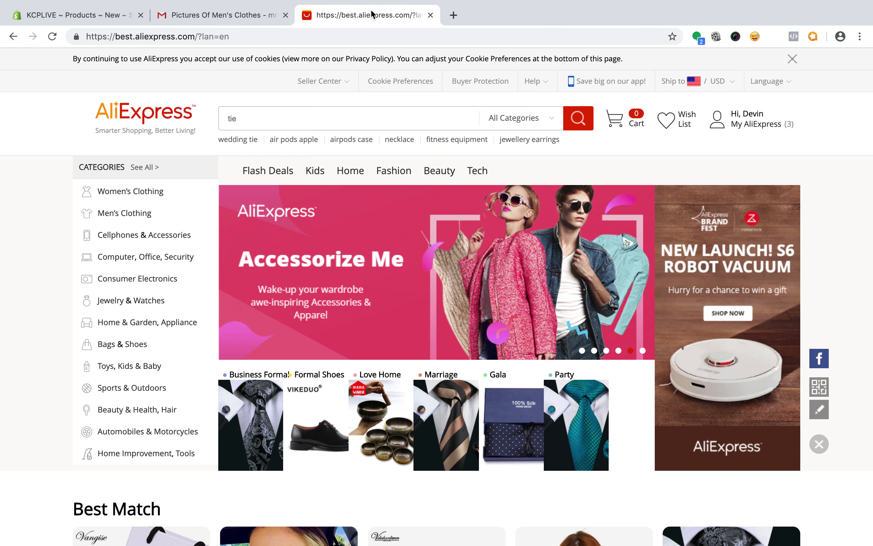
{"action": "left_click", "coordinate": [204, 15]}
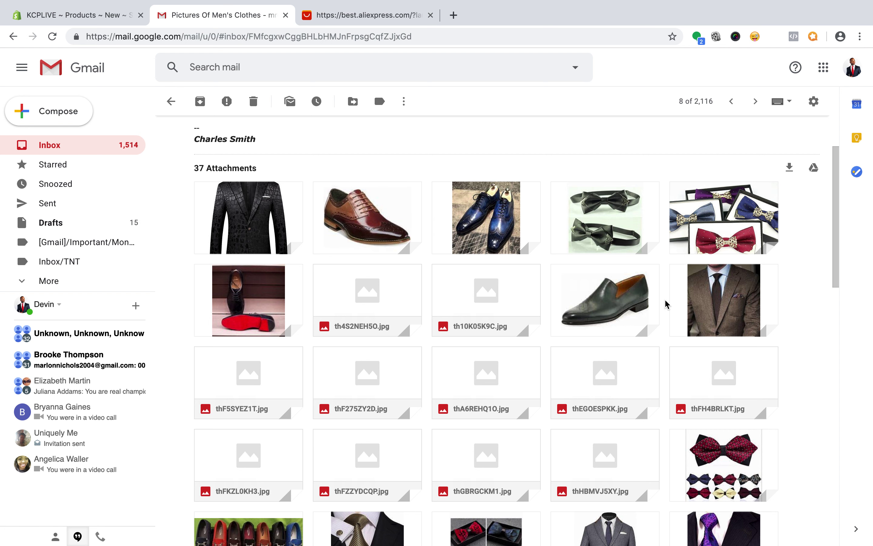
Preview the feather bow tie set picture thL8NPWGWS.jpg among the email's attachments.
{"action": "scroll", "coordinate": [666, 304], "scroll_direction": "down", "scroll_amount": 5}
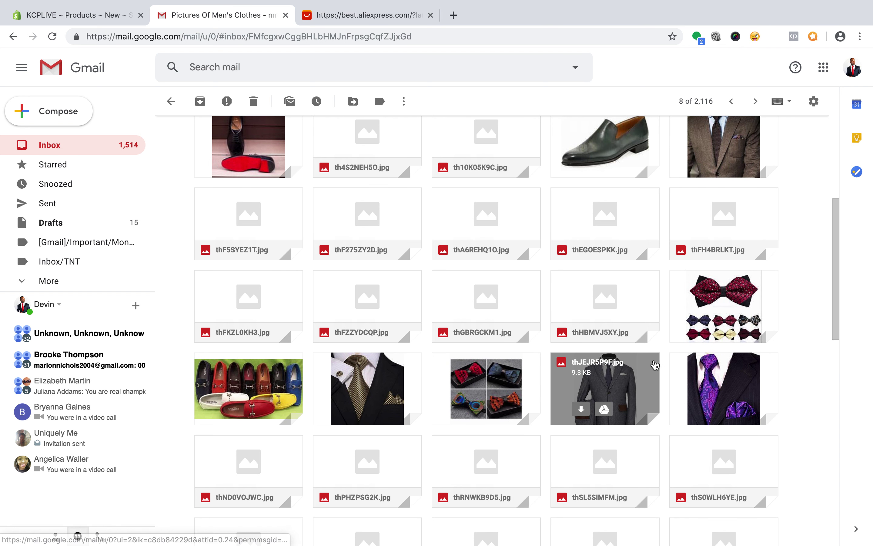
{"action": "scroll", "coordinate": [654, 365], "scroll_direction": "down", "scroll_amount": 2}
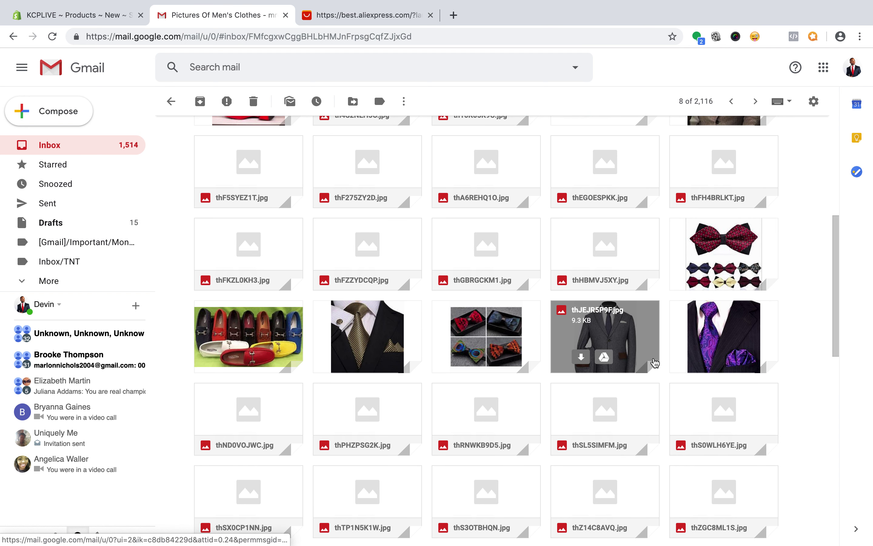
{"action": "left_click", "coordinate": [378, 23]}
{"action": "scroll", "coordinate": [386, 205], "scroll_direction": "down", "scroll_amount": 5}
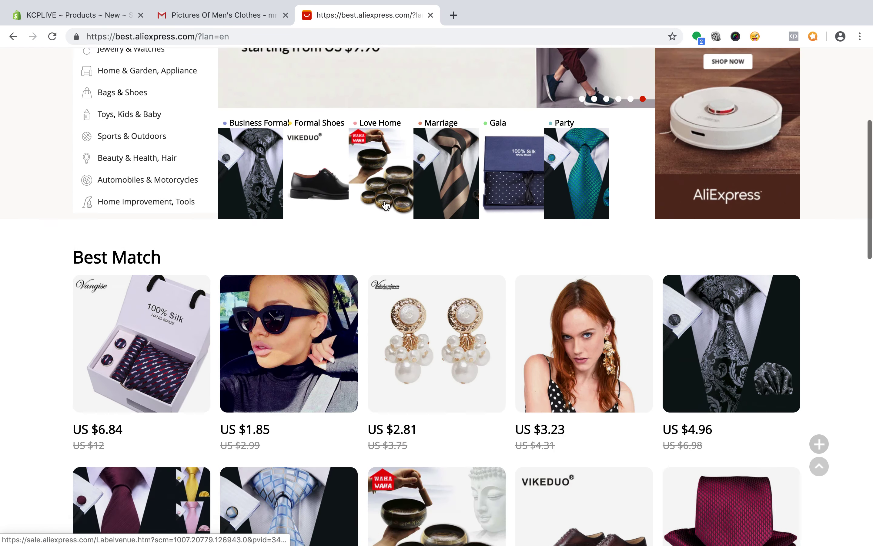
{"action": "scroll", "coordinate": [386, 205], "scroll_direction": "up", "scroll_amount": 5}
{"action": "left_click", "coordinate": [209, 16]}
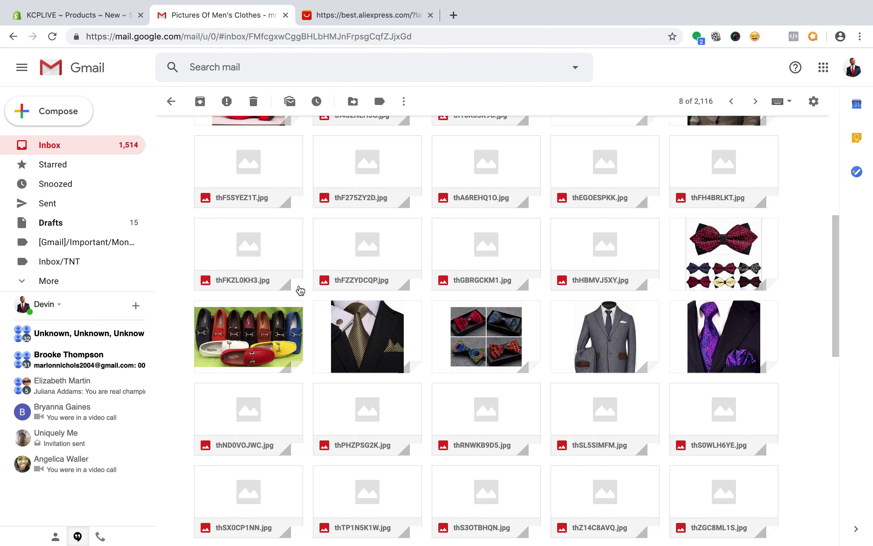
{"action": "scroll", "coordinate": [302, 293], "scroll_direction": "down", "scroll_amount": 2}
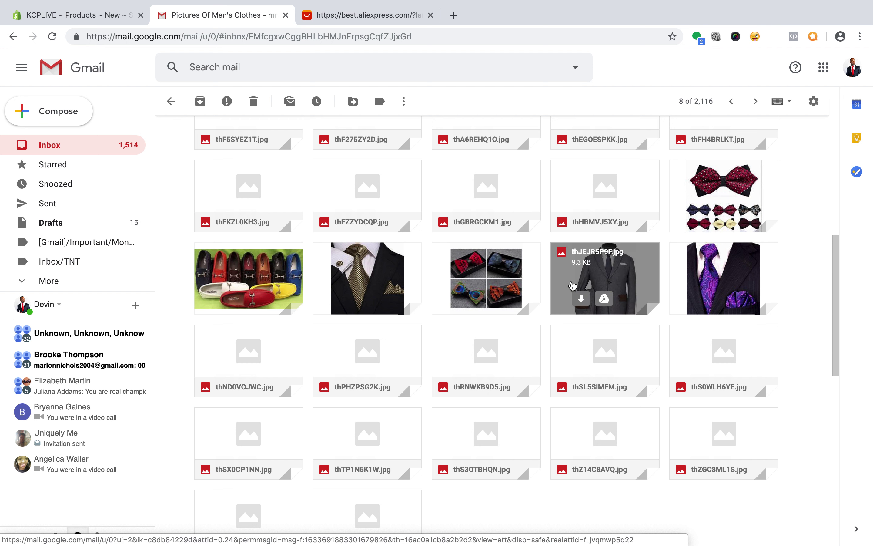
{"action": "left_click", "coordinate": [466, 276]}
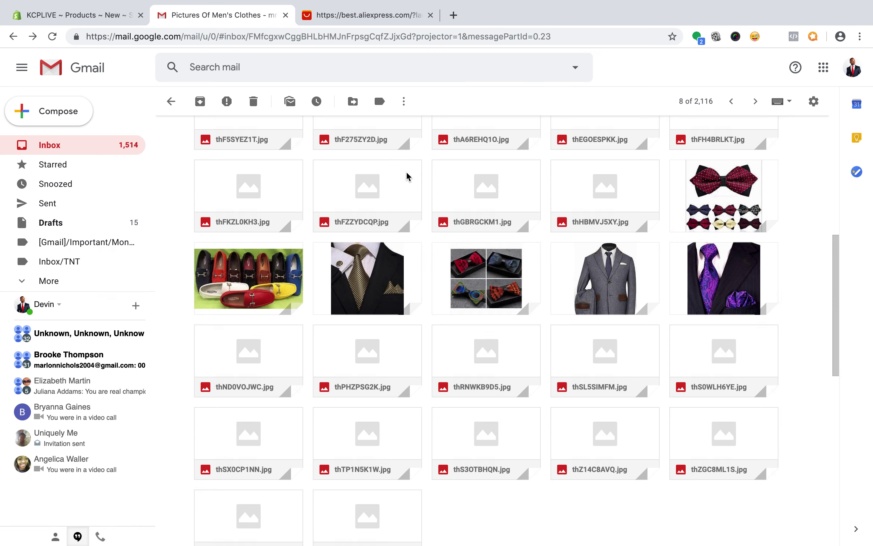
Close the bow tie picture preview.
{"action": "left_click", "coordinate": [405, 178]}
{"action": "left_click", "coordinate": [472, 278]}
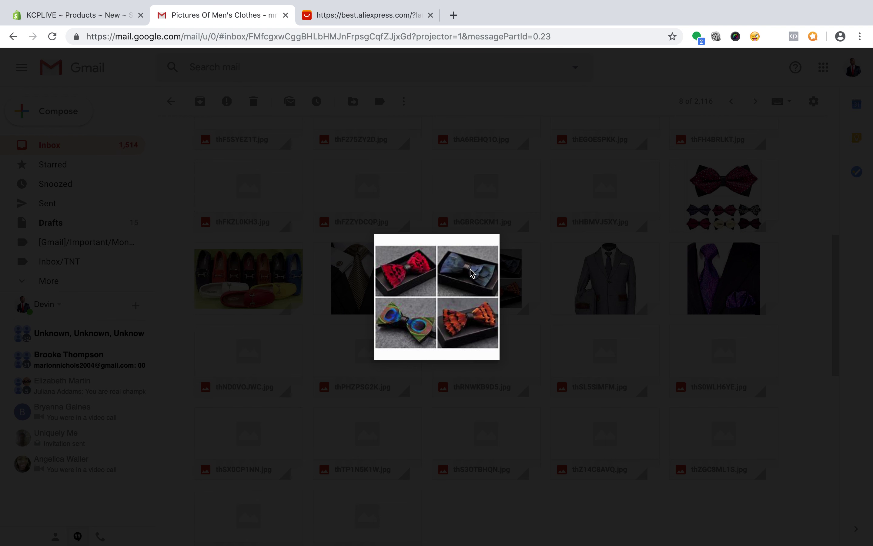
{"action": "left_click", "coordinate": [499, 212]}
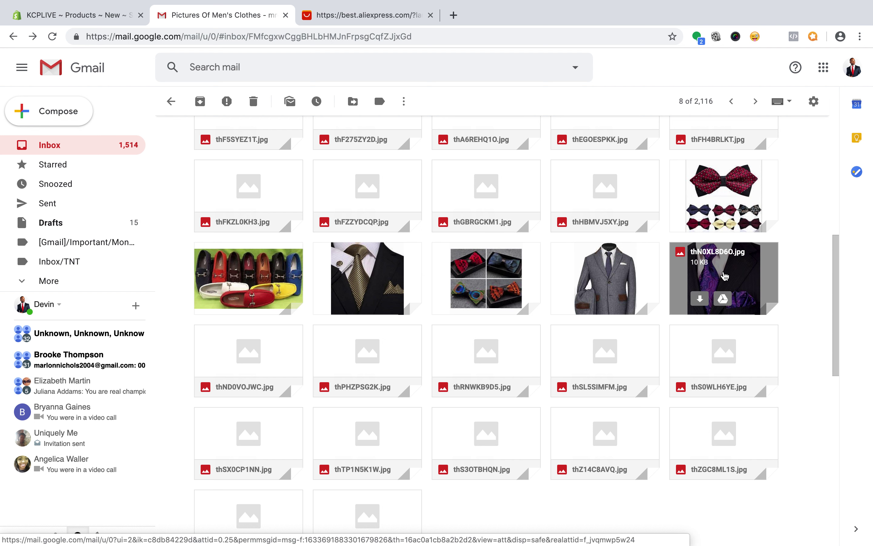
View the purple paisley tie full size, close it, and scroll to the final attachments.
{"action": "left_click", "coordinate": [725, 277]}
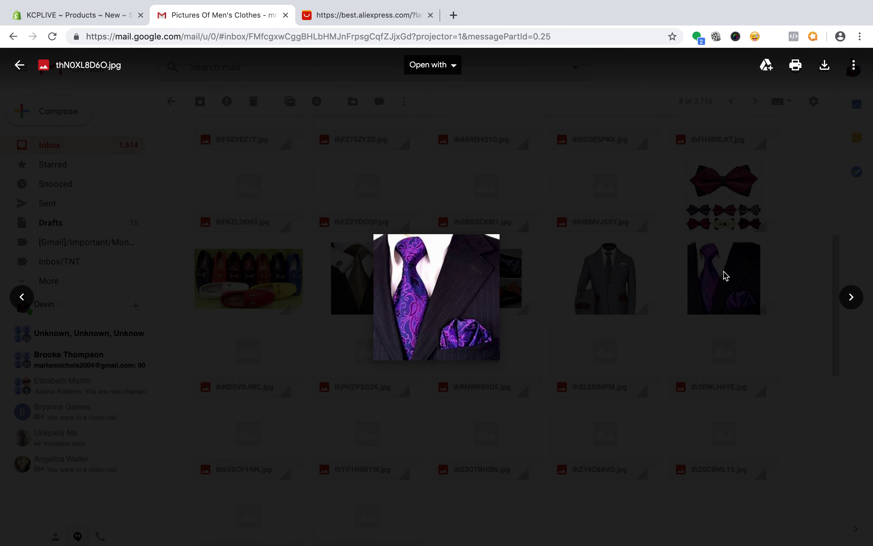
{"action": "left_click", "coordinate": [727, 276]}
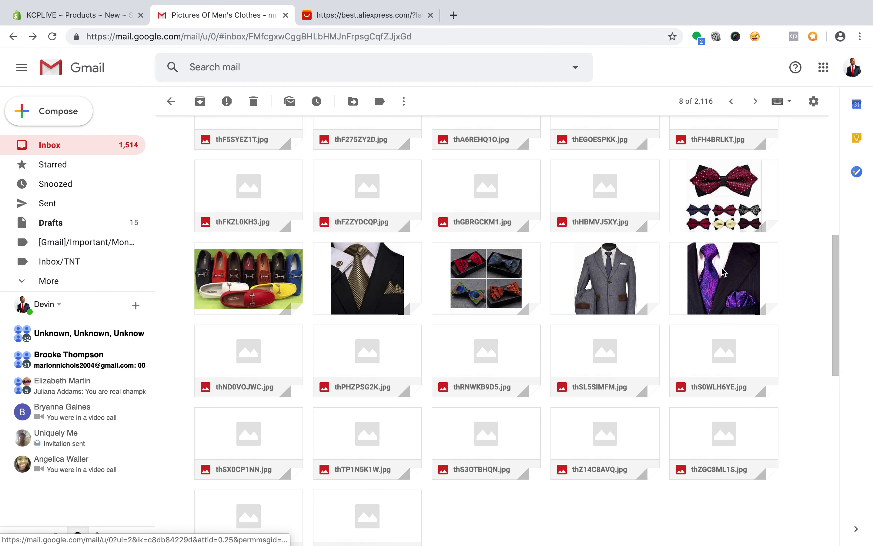
{"action": "left_click", "coordinate": [733, 275]}
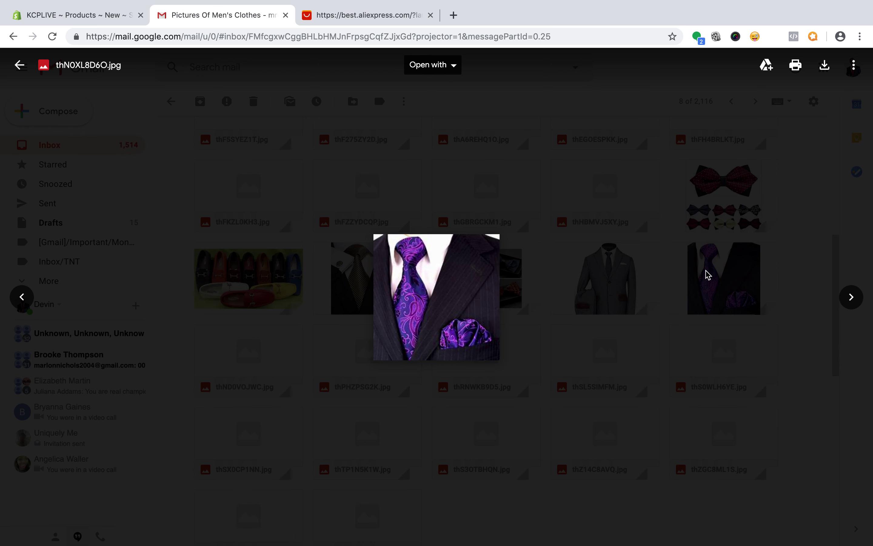
{"action": "scroll", "coordinate": [407, 297], "scroll_direction": "up", "scroll_amount": 3}
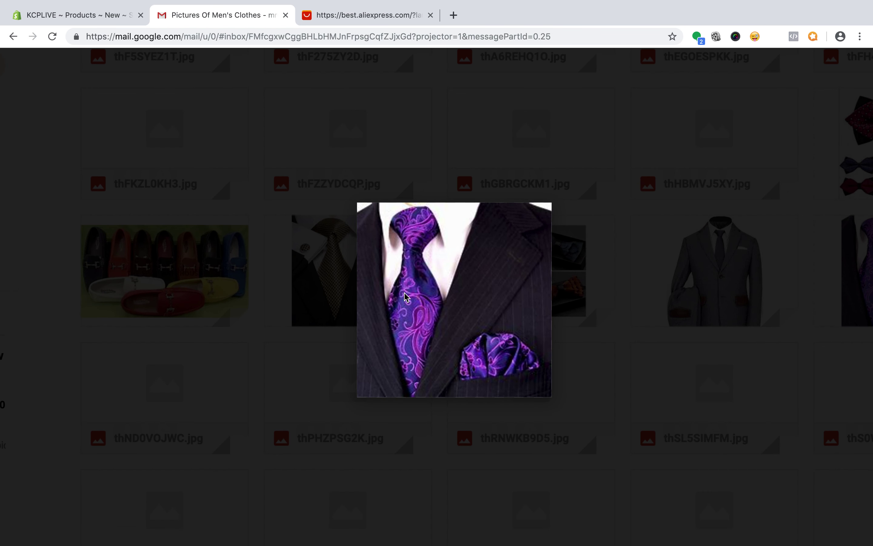
{"action": "scroll", "coordinate": [406, 297], "scroll_direction": "up", "scroll_amount": 3}
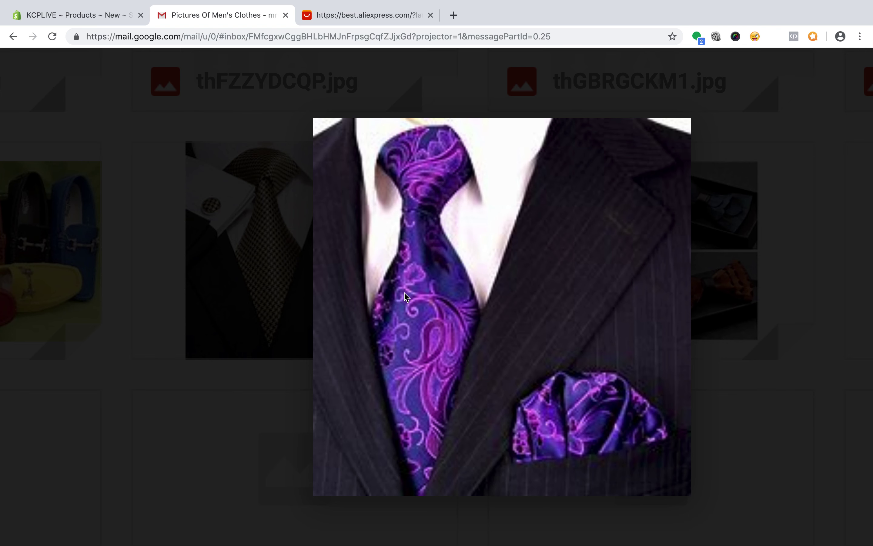
{"action": "left_click", "coordinate": [271, 250]}
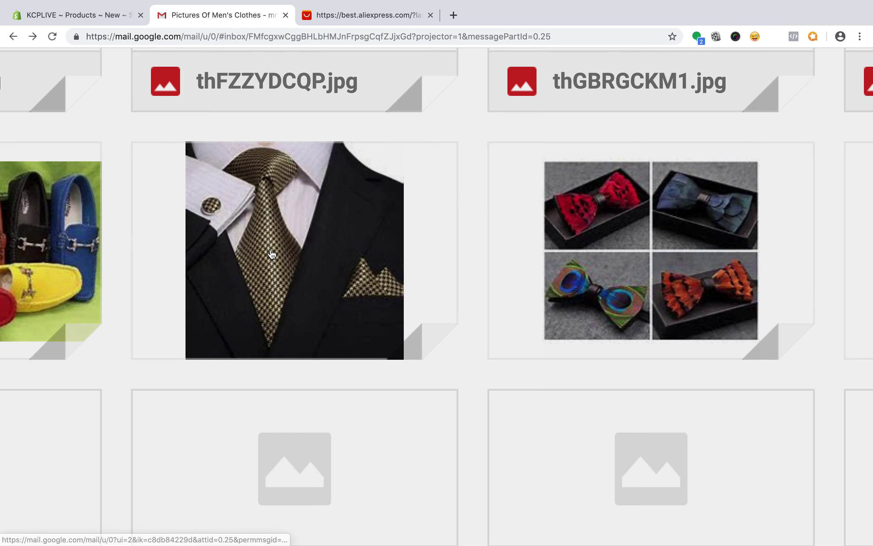
{"action": "scroll", "coordinate": [346, 254], "scroll_direction": "down", "scroll_amount": 3}
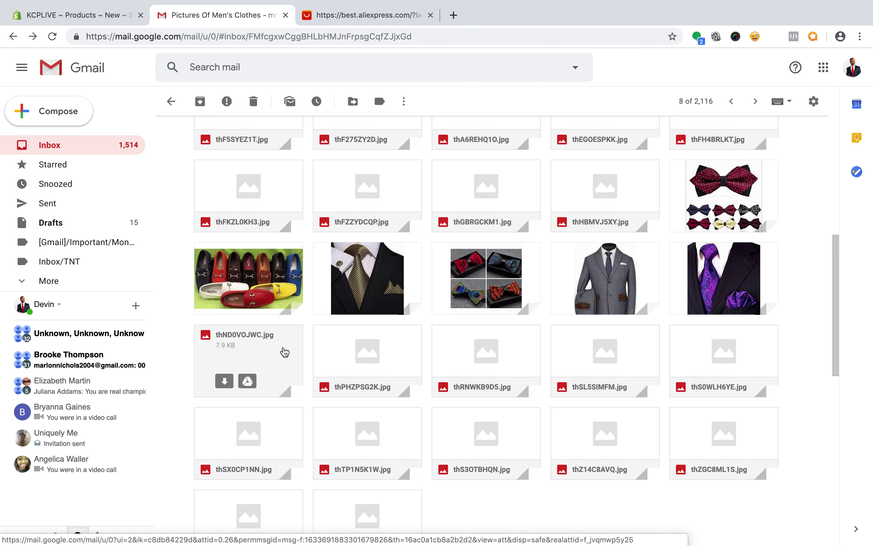
{"action": "scroll", "coordinate": [285, 352], "scroll_direction": "down", "scroll_amount": 1}
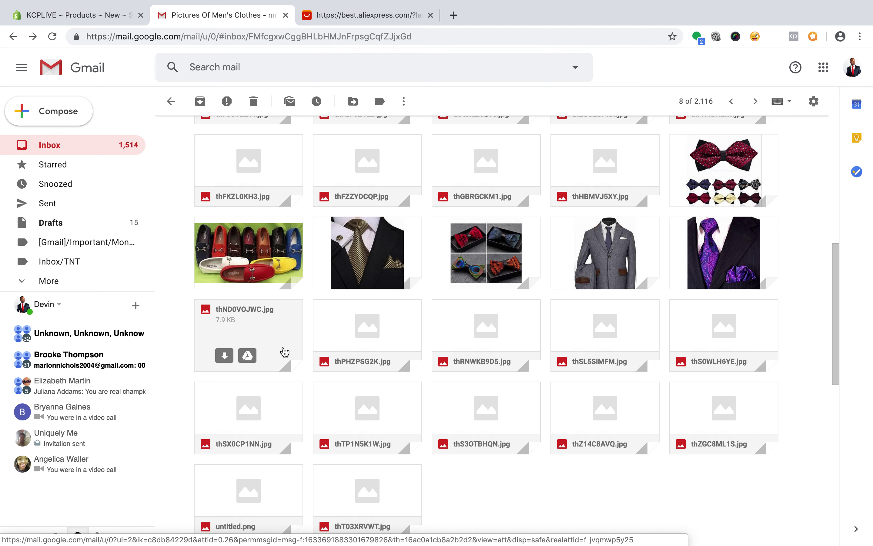
Preview the blue plaid tie, jacket, blue bow tie, polka-dot tie and gold tie attachments.
{"action": "scroll", "coordinate": [413, 375], "scroll_direction": "down", "scroll_amount": 3}
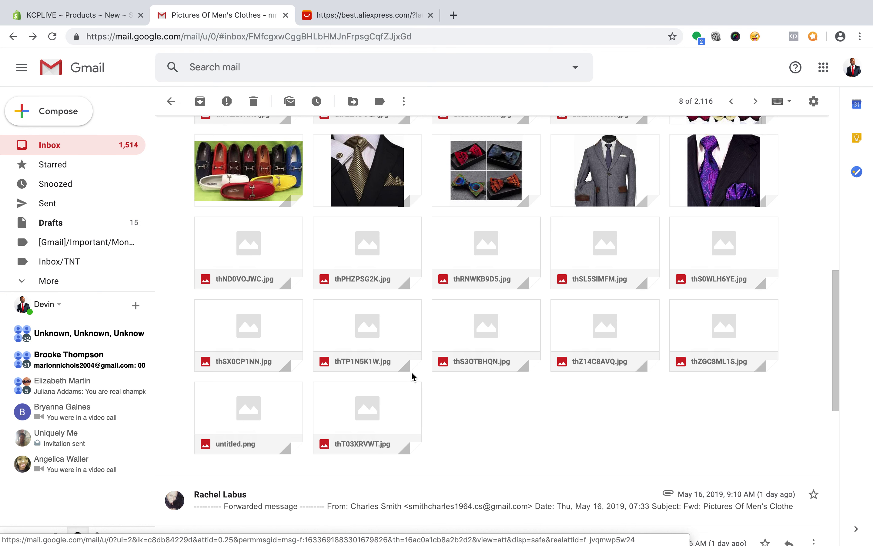
{"action": "left_click", "coordinate": [336, 412]}
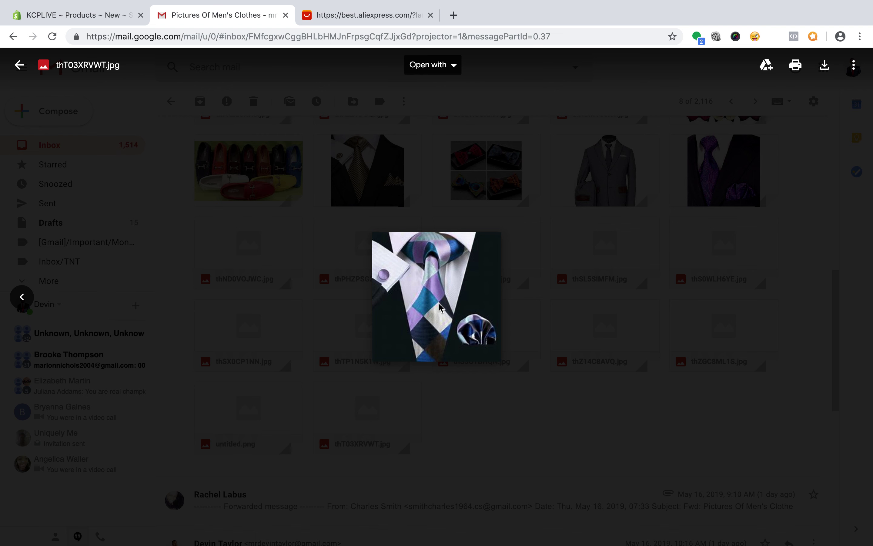
{"action": "left_click", "coordinate": [349, 229]}
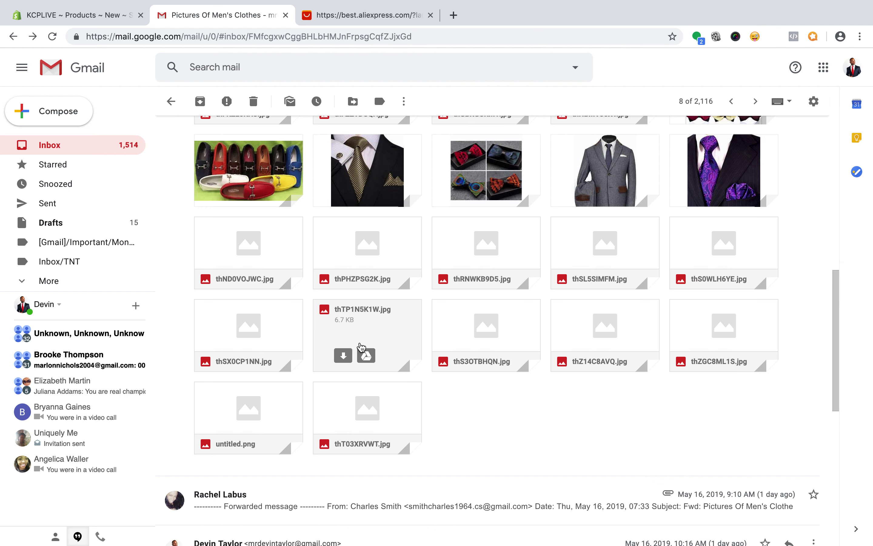
{"action": "left_click", "coordinate": [362, 326]}
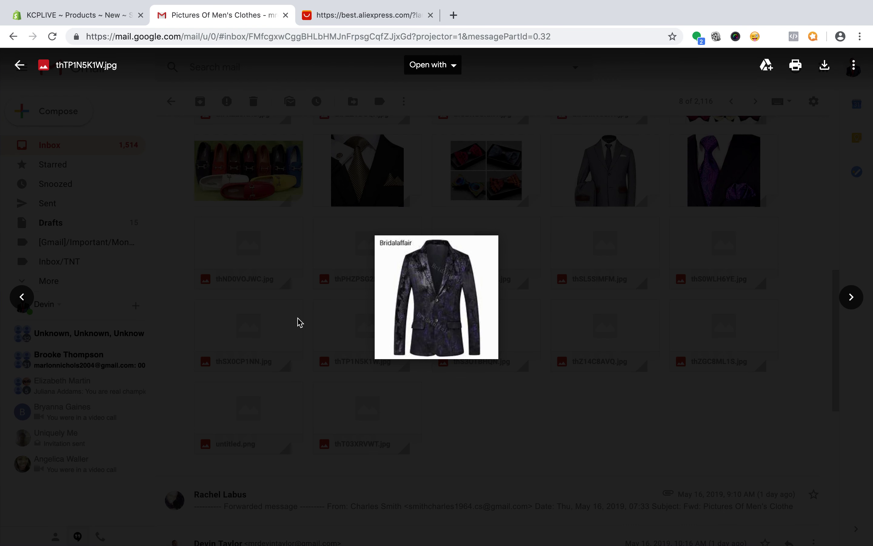
{"action": "left_click", "coordinate": [275, 318]}
{"action": "left_click", "coordinate": [274, 319]}
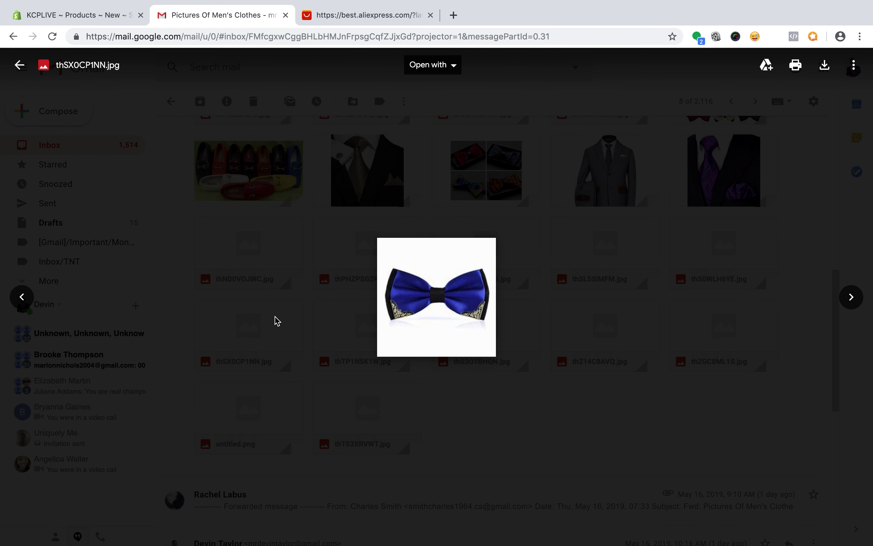
{"action": "left_click", "coordinate": [277, 243]}
{"action": "left_click", "coordinate": [277, 243]}
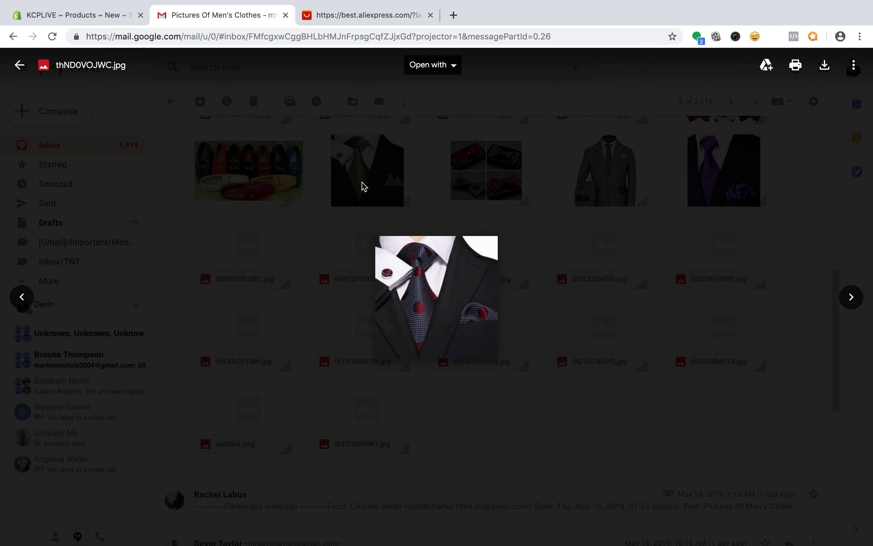
{"action": "left_click", "coordinate": [337, 169]}
{"action": "left_click", "coordinate": [338, 170]}
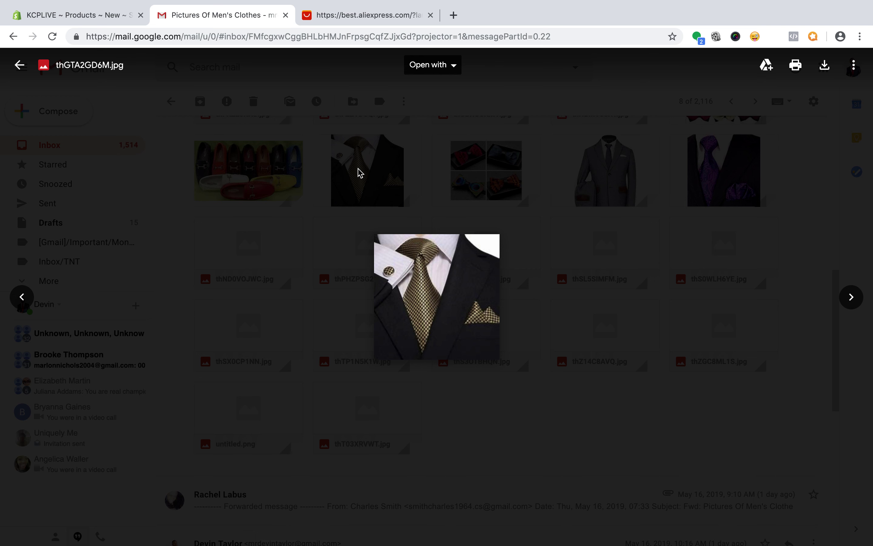
{"action": "left_click", "coordinate": [384, 158]}
Scroll through the attachment grid and back up to the top of the email.
{"action": "scroll", "coordinate": [425, 151], "scroll_direction": "up", "scroll_amount": 8}
{"action": "scroll", "coordinate": [425, 152], "scroll_direction": "up", "scroll_amount": 3}
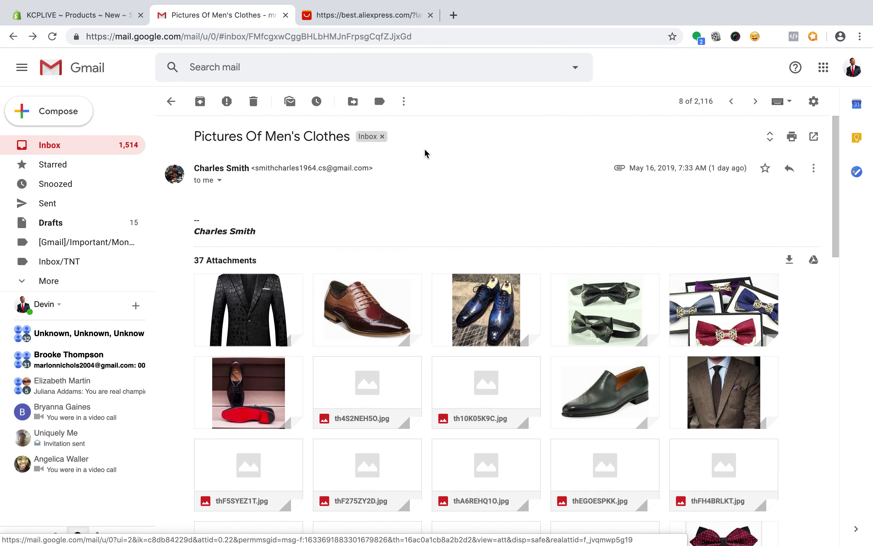
{"action": "scroll", "coordinate": [422, 159], "scroll_direction": "down", "scroll_amount": 3}
{"action": "scroll", "coordinate": [397, 242], "scroll_direction": "down", "scroll_amount": 10}
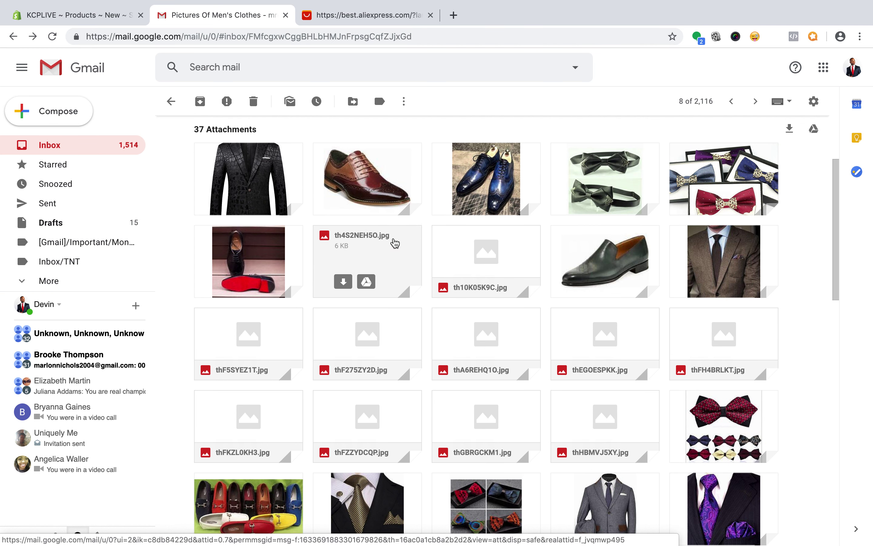
{"action": "scroll", "coordinate": [461, 241], "scroll_direction": "down", "scroll_amount": 5}
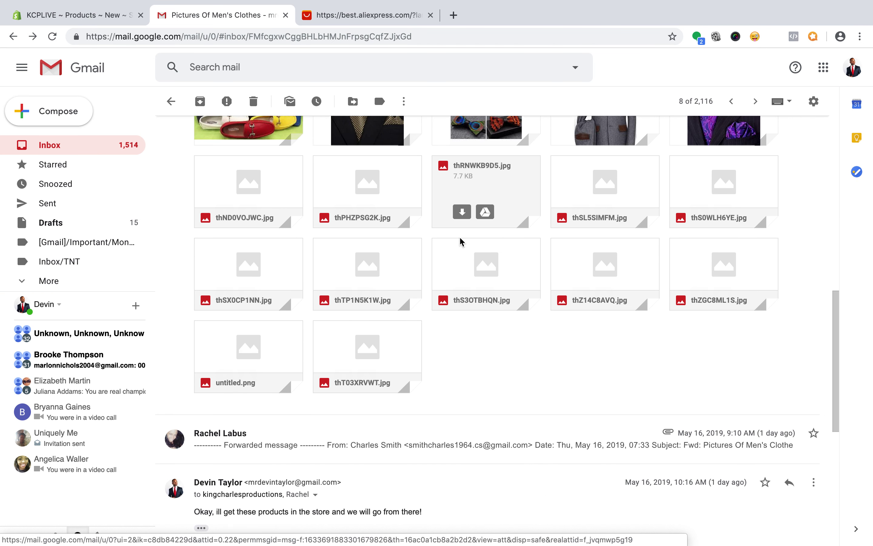
{"action": "scroll", "coordinate": [461, 241], "scroll_direction": "up", "scroll_amount": 4}
{"action": "scroll", "coordinate": [461, 241], "scroll_direction": "up", "scroll_amount": 4}
{"action": "scroll", "coordinate": [461, 241], "scroll_direction": "up", "scroll_amount": 4}
{"action": "scroll", "coordinate": [457, 314], "scroll_direction": "up", "scroll_amount": 1}
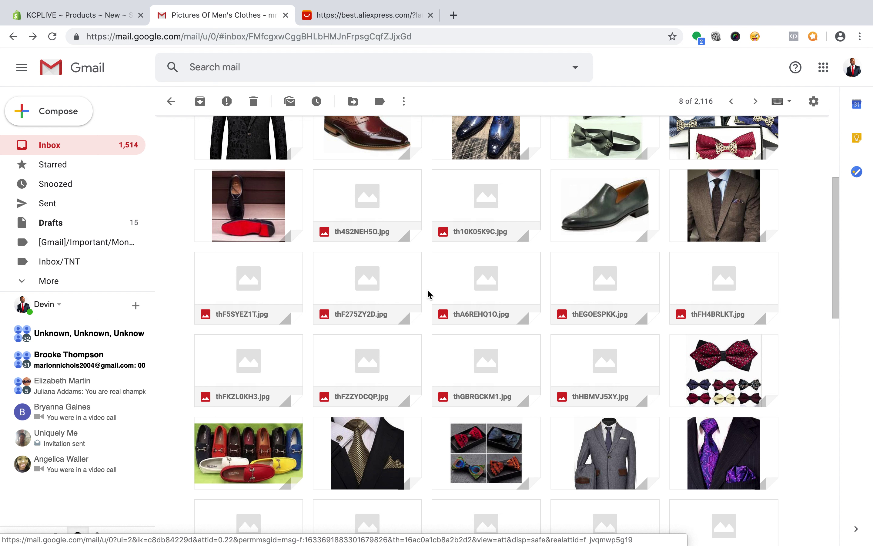
{"action": "scroll", "coordinate": [429, 294], "scroll_direction": "up", "scroll_amount": 3}
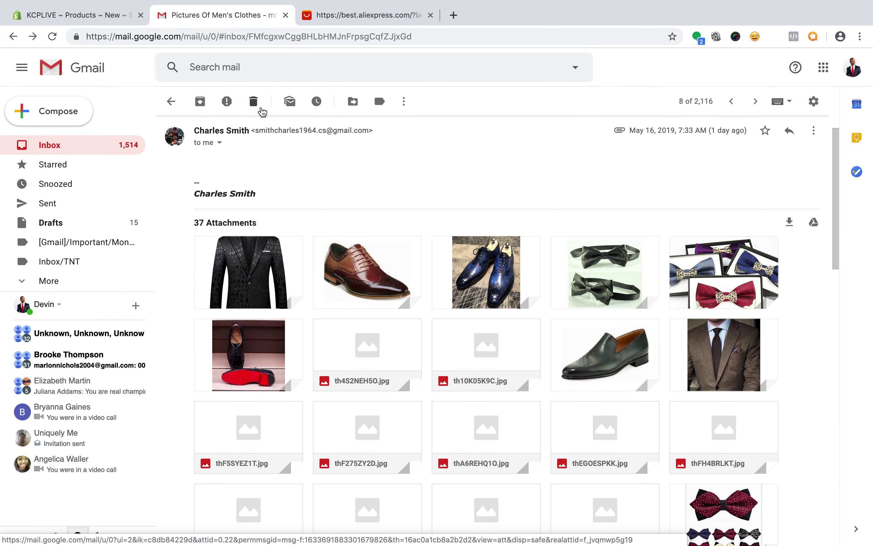
Open the FA-413 Gents Necktie Blue Plaid product page (US $6.88) from the AliExpress wish list.
{"action": "left_click", "coordinate": [326, 15]}
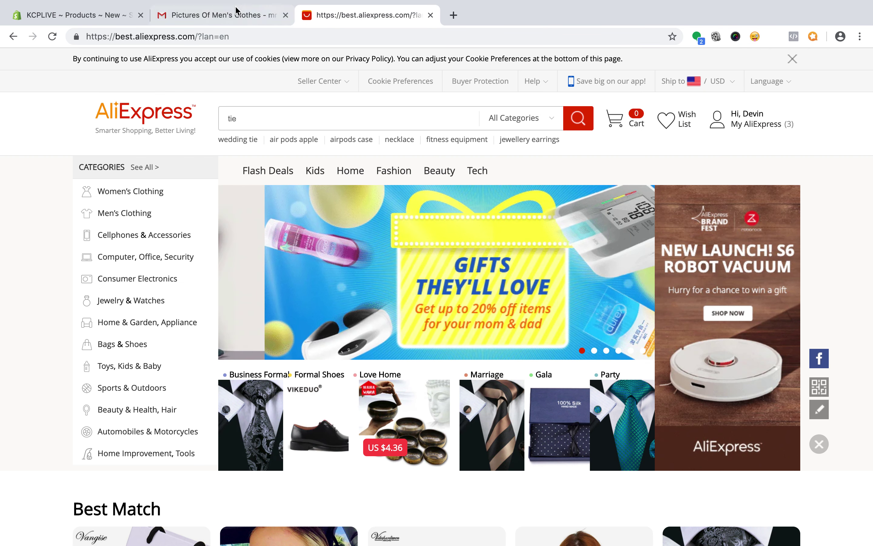
{"action": "left_click", "coordinate": [117, 14]}
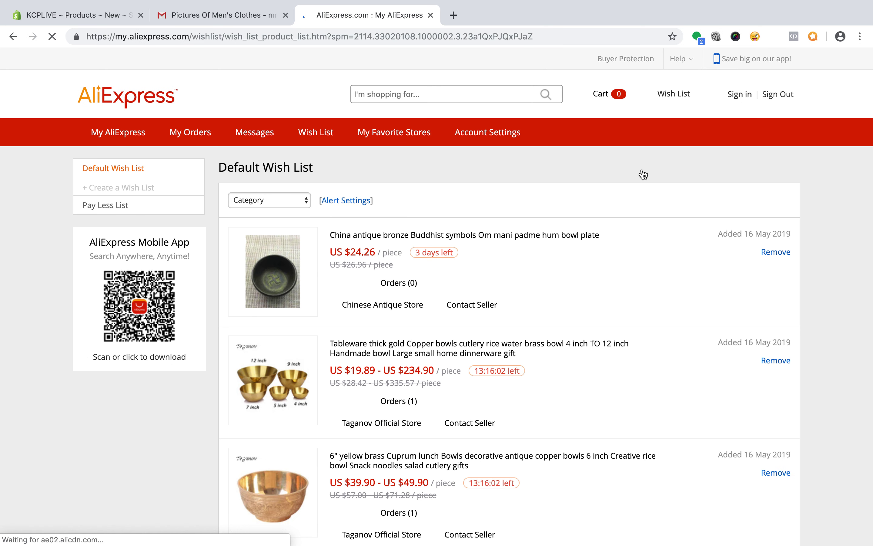
{"action": "scroll", "coordinate": [593, 259], "scroll_direction": "down", "scroll_amount": 10}
{"action": "scroll", "coordinate": [564, 326], "scroll_direction": "down", "scroll_amount": 1}
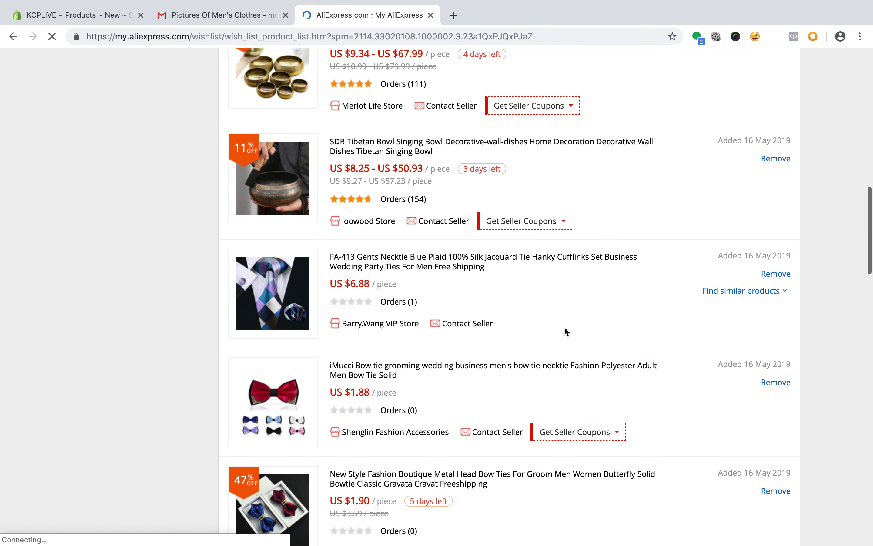
{"action": "left_click", "coordinate": [290, 311]}
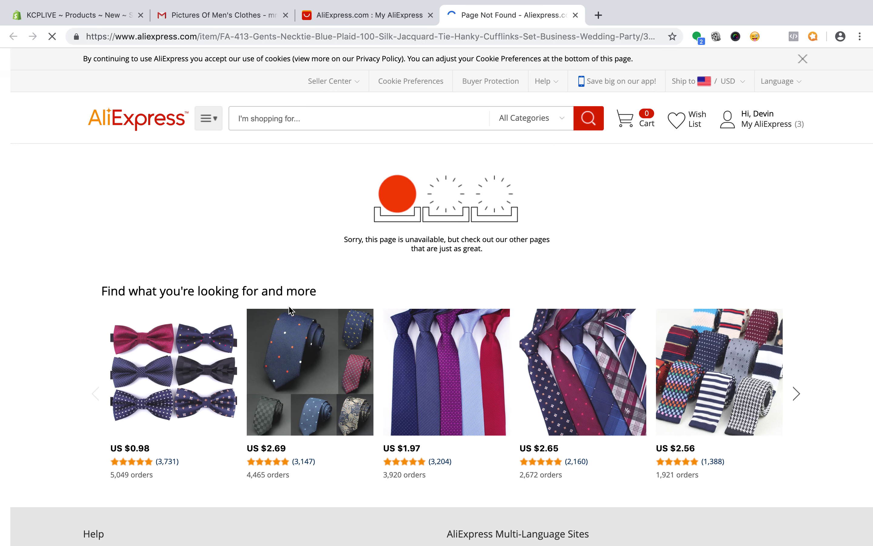
{"action": "left_click", "coordinate": [576, 15]}
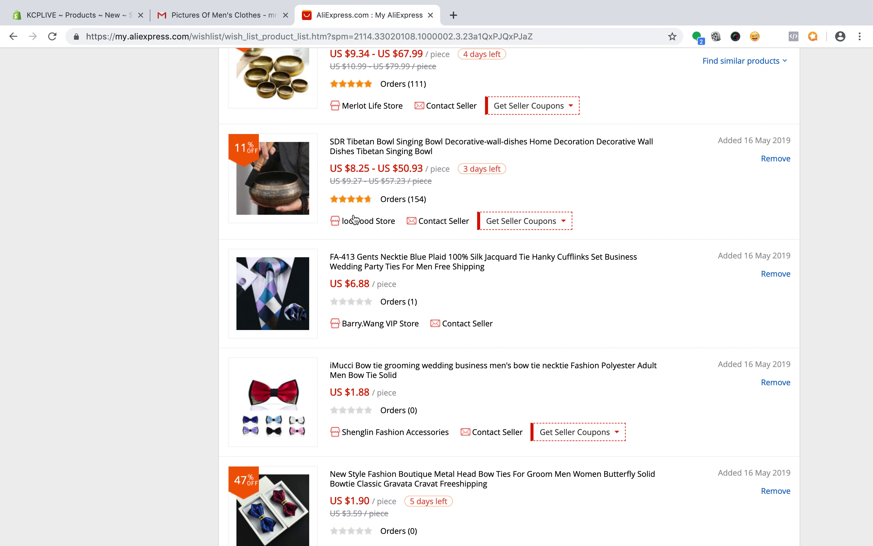
{"action": "left_click", "coordinate": [296, 280]}
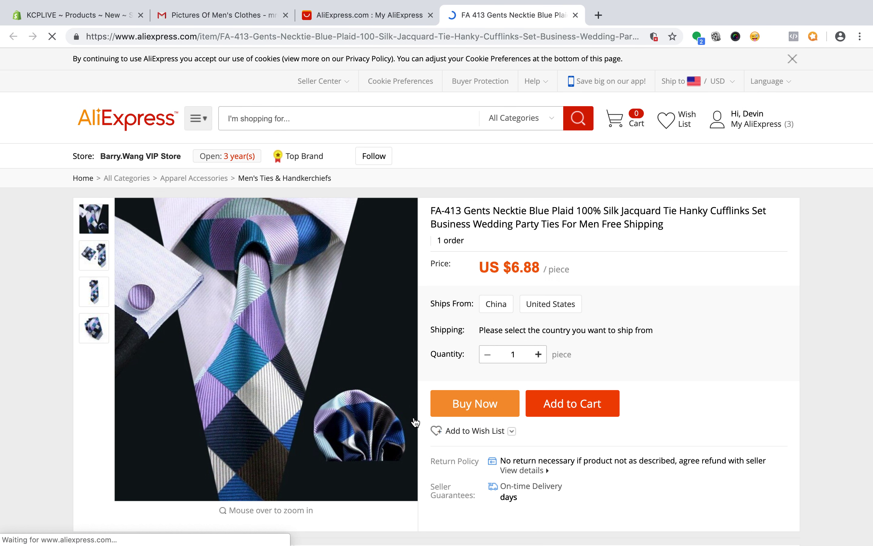
Screenshot each of the four FA-413 tie set product photos.
{"action": "mouse_move", "coordinate": [505, 480]}
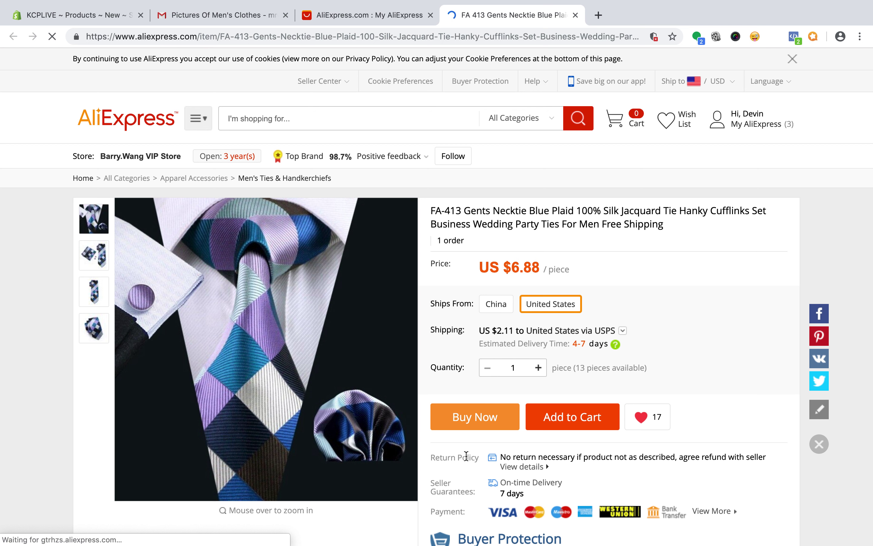
{"action": "key", "text": "super+shift+4"}
{"action": "left_click_drag", "start_coordinate": [117, 197], "coordinate": [417, 498]}
{"action": "left_click", "coordinate": [91, 257]}
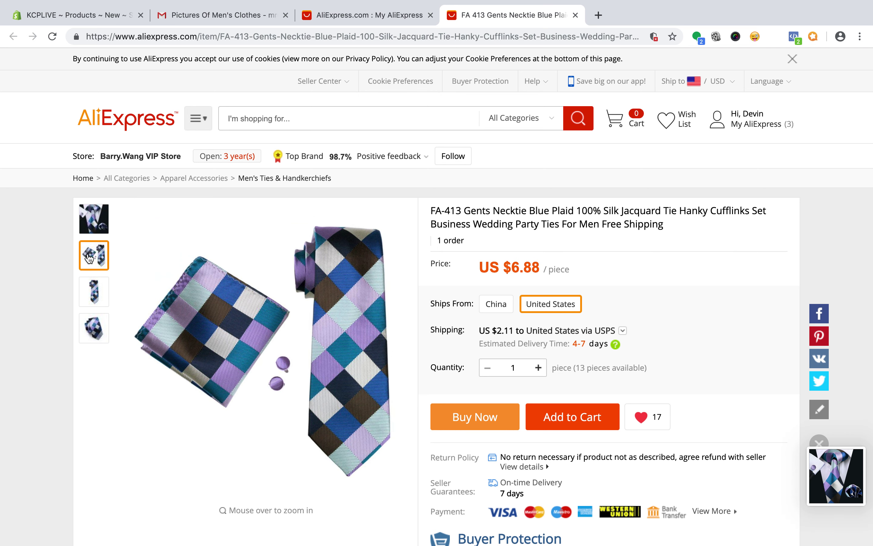
{"action": "key", "text": "super+shift+4"}
{"action": "left_click_drag", "start_coordinate": [123, 206], "coordinate": [400, 487]}
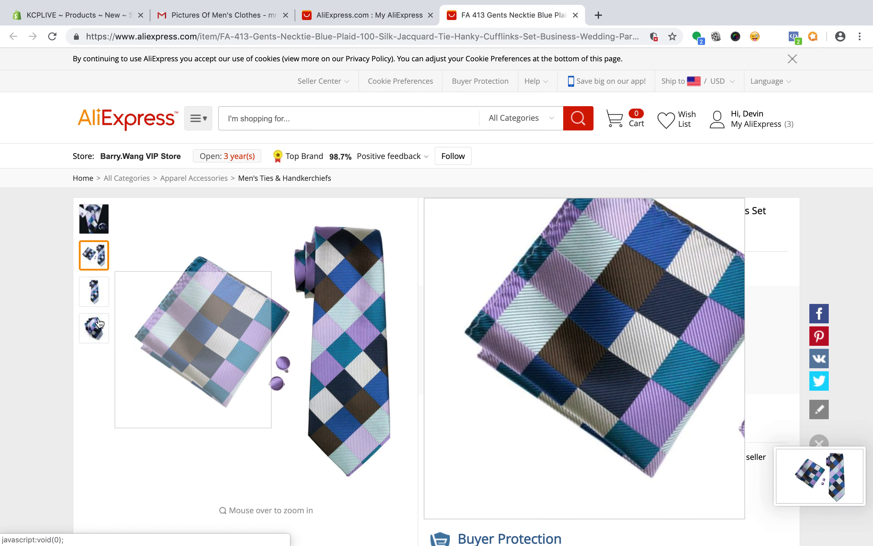
{"action": "key", "text": "super+shift+4"}
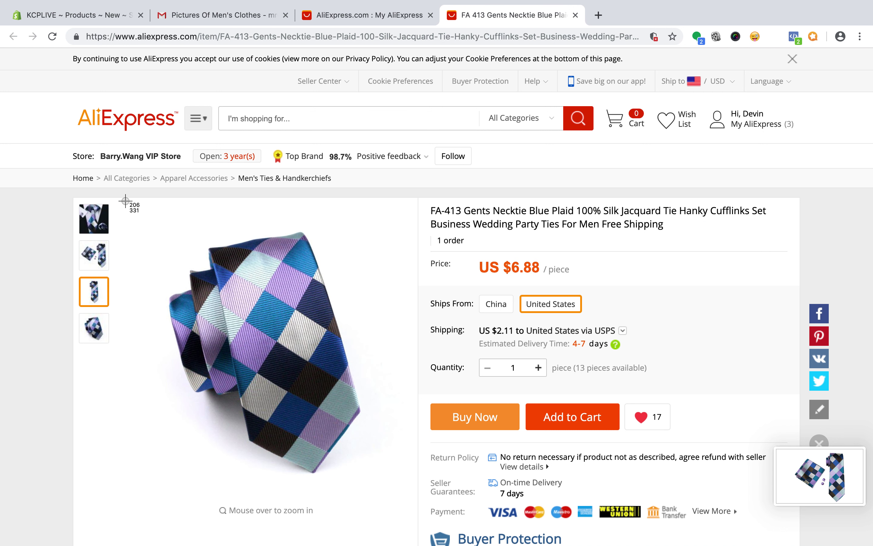
{"action": "left_click_drag", "start_coordinate": [124, 208], "coordinate": [408, 493]}
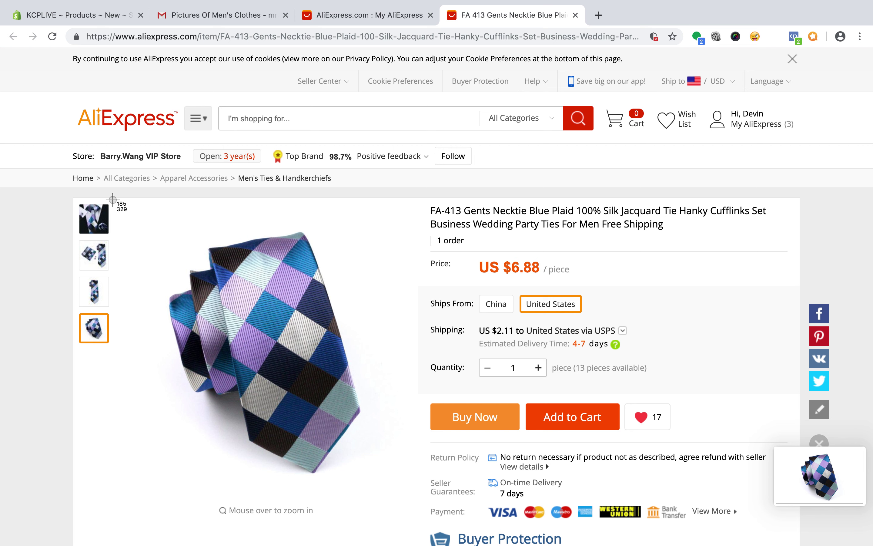
{"action": "key", "text": "super+shift+4"}
{"action": "left_click_drag", "start_coordinate": [123, 209], "coordinate": [398, 482]}
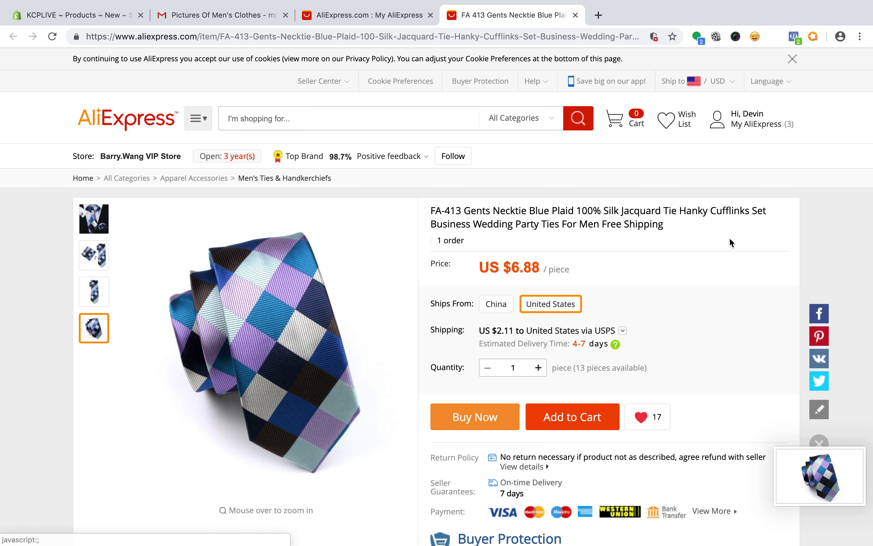
Copy the full FA-413 product title and paste it into the Shopify product Description.
{"action": "left_click_drag", "start_coordinate": [664, 225], "coordinate": [339, 277]}
{"action": "left_click", "coordinate": [504, 228]}
{"action": "left_click_drag", "start_coordinate": [669, 219], "coordinate": [433, 208]}
{"action": "key", "text": "super+c"}
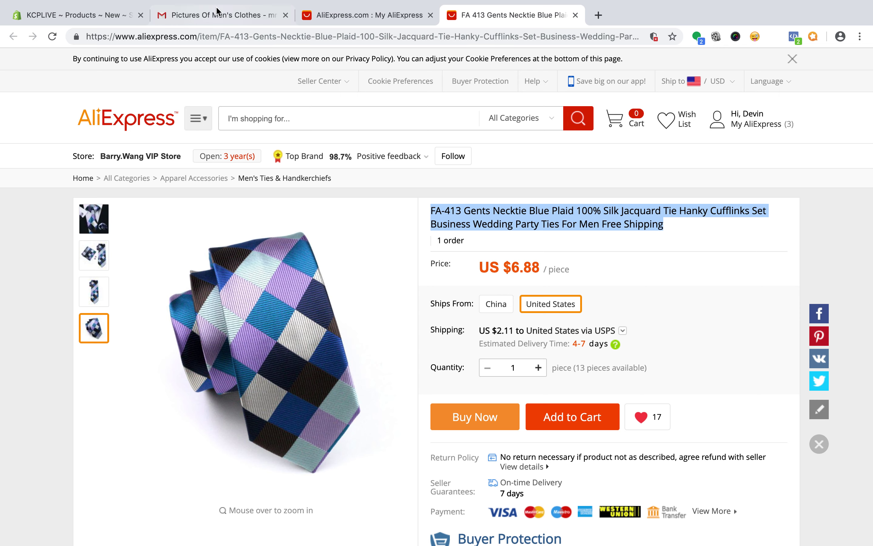
{"action": "left_click", "coordinate": [78, 15]}
{"action": "left_click", "coordinate": [305, 290]}
Paste 'Blue Plaid 100% Silk Jacquard Tie Hanky Cufflinks Set' into the product Title field.
{"action": "key", "text": "super+v"}
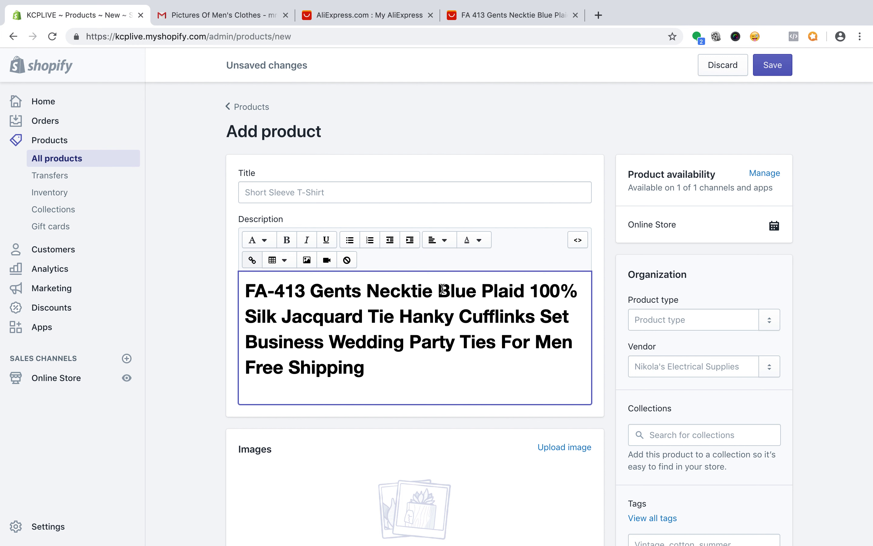
{"action": "left_click_drag", "start_coordinate": [441, 291], "coordinate": [583, 316]}
{"action": "key", "text": "super+c"}
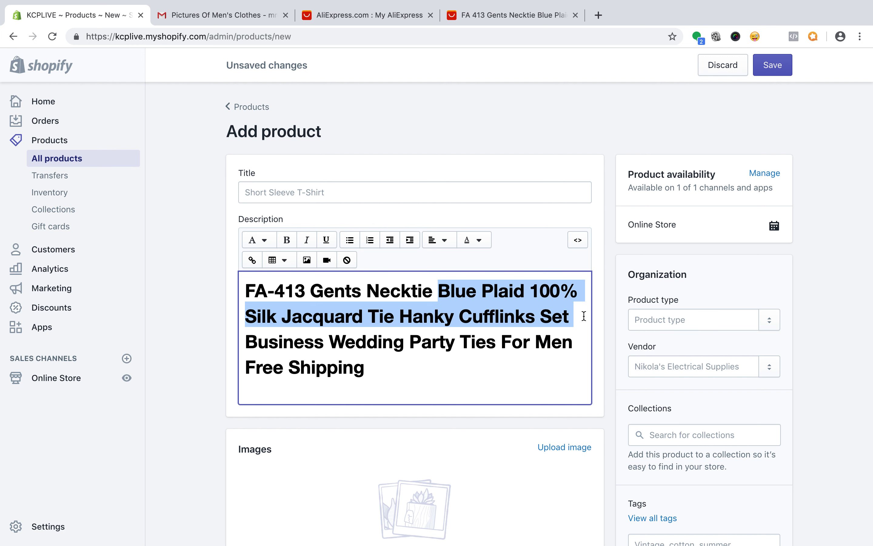
{"action": "left_click", "coordinate": [373, 191]}
{"action": "key", "text": "super+space"}
{"action": "key", "text": "super+v"}
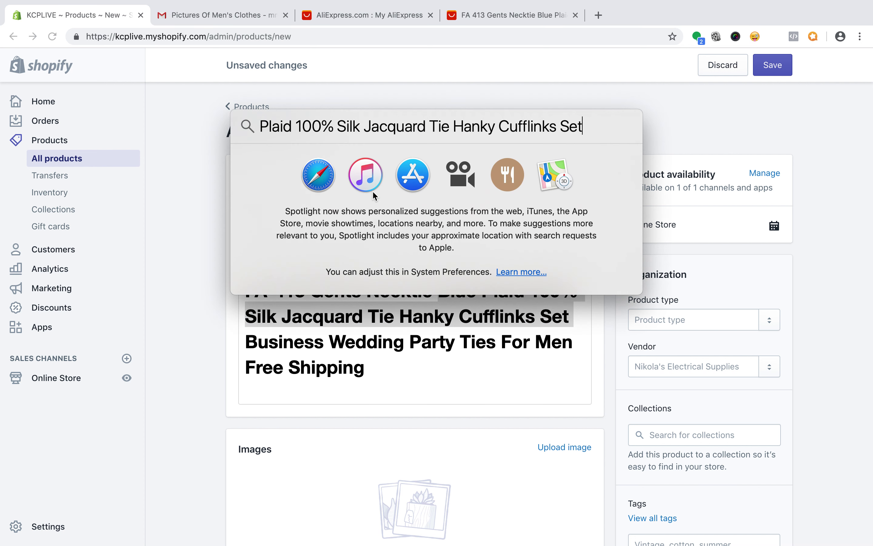
{"action": "key", "text": "Escape"}
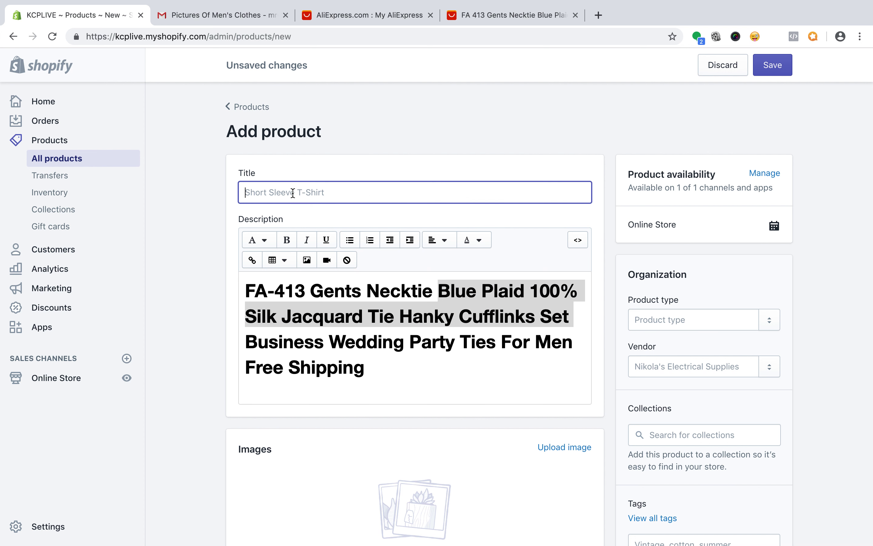
{"action": "key", "text": "super+v"}
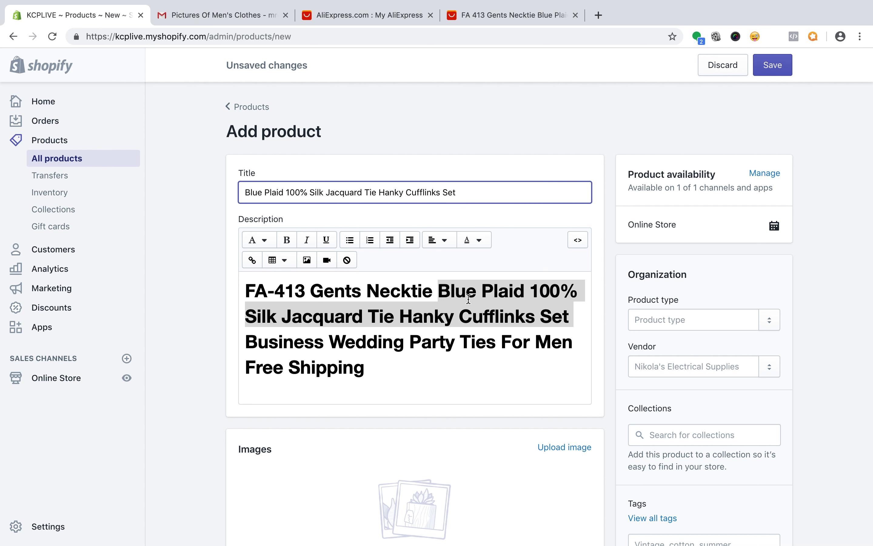
{"action": "left_click", "coordinate": [389, 472]}
Upload the four 12.43 PM tie screenshots from the Desktop as product images.
{"action": "scroll", "coordinate": [390, 472], "scroll_direction": "down", "scroll_amount": 5}
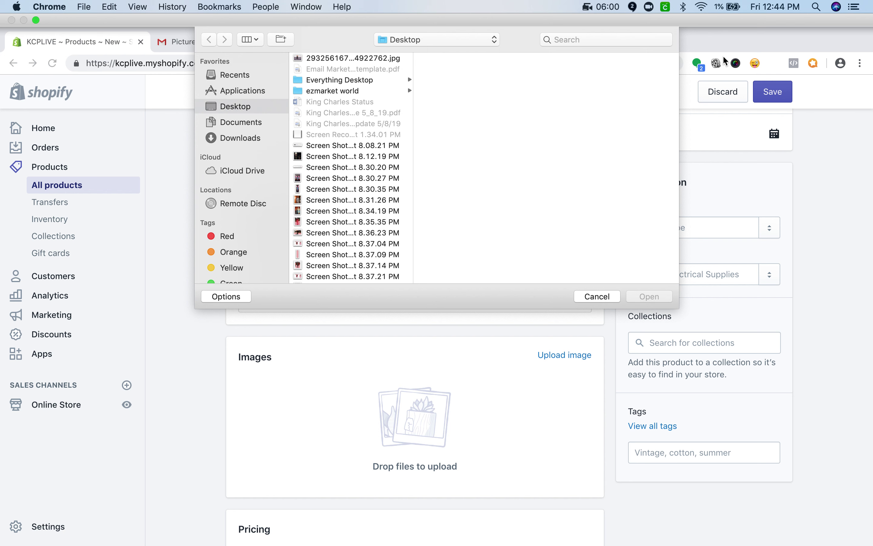
{"action": "scroll", "coordinate": [368, 216], "scroll_direction": "down", "scroll_amount": 15}
{"action": "scroll", "coordinate": [369, 214], "scroll_direction": "down", "scroll_amount": 5}
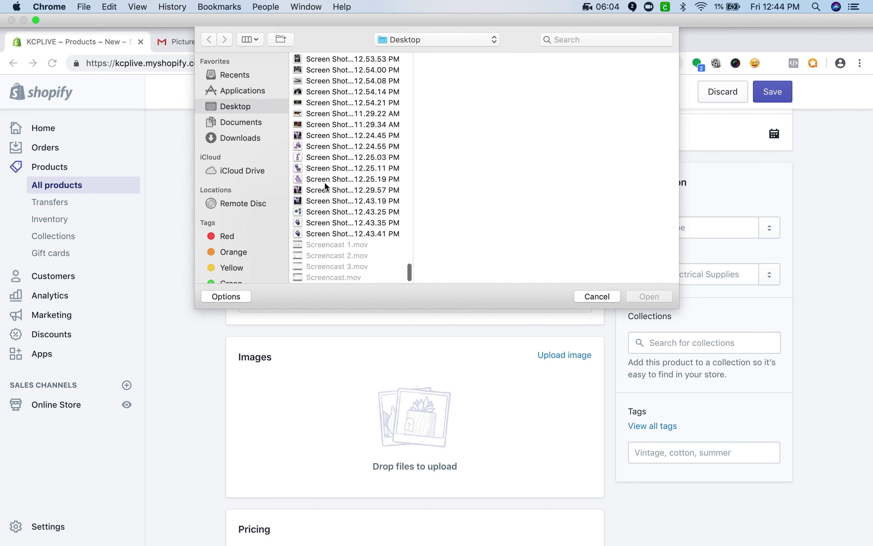
{"action": "left_click", "coordinate": [336, 204]}
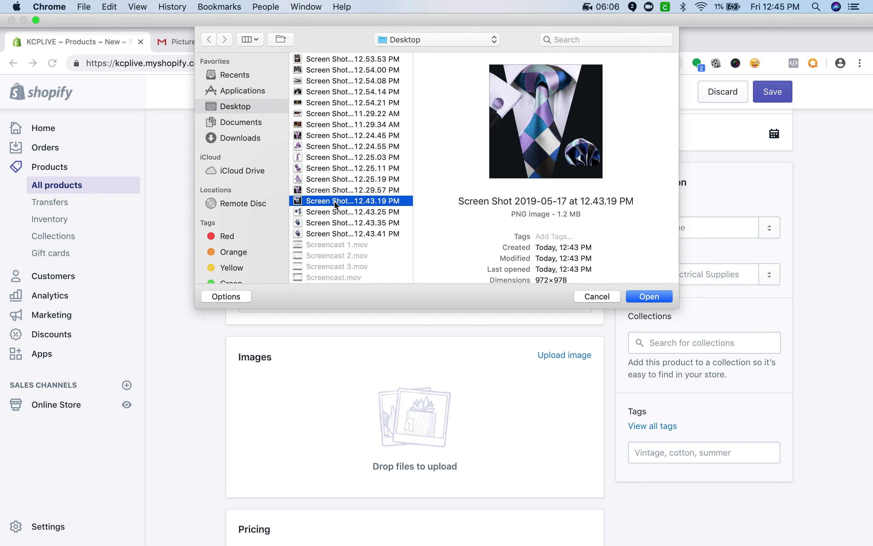
{"action": "key", "text": "Up"}
{"action": "key", "text": "Down"}
{"action": "key", "text": "shift+Down"}
{"action": "key", "text": "shift+Down"}
{"action": "key", "text": "shift+Down"}
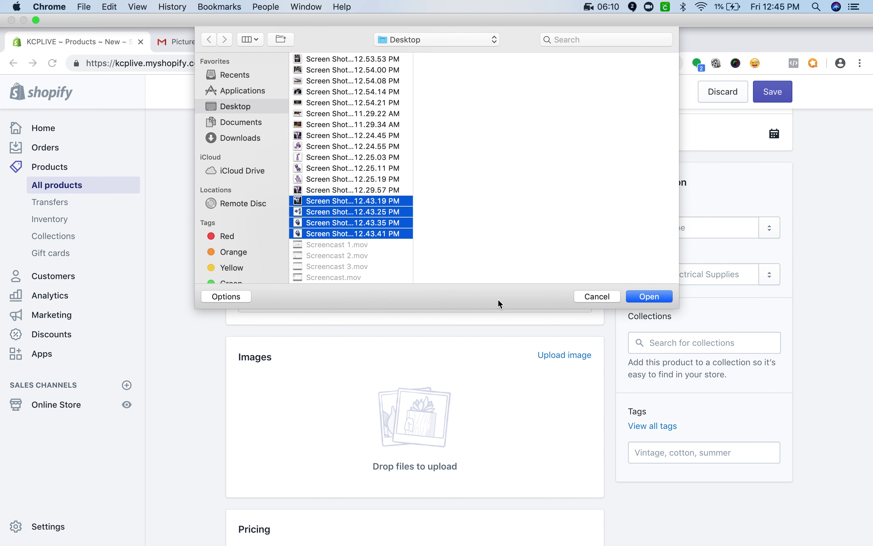
{"action": "left_click", "coordinate": [656, 298]}
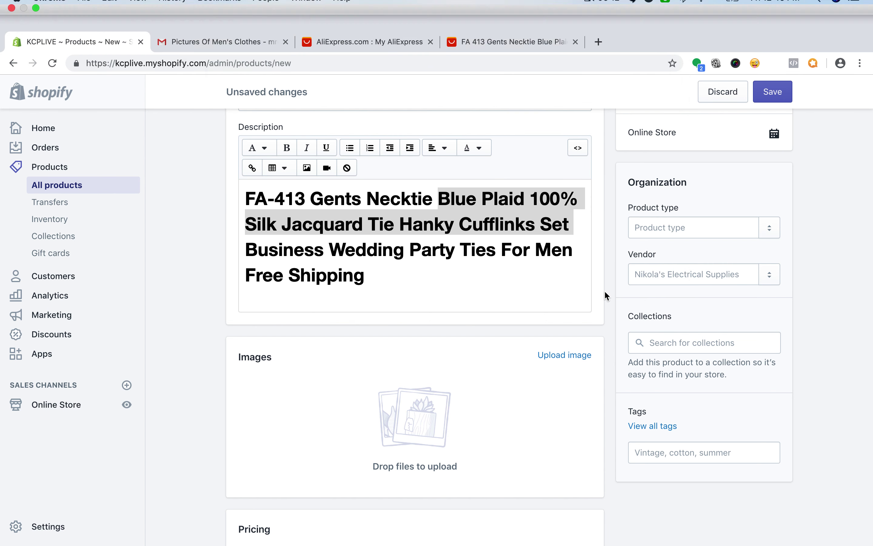
Check the $6.88 supplier cost on AliExpress, then set the selling price to $19.99.
{"action": "scroll", "coordinate": [502, 326], "scroll_direction": "down", "scroll_amount": 10}
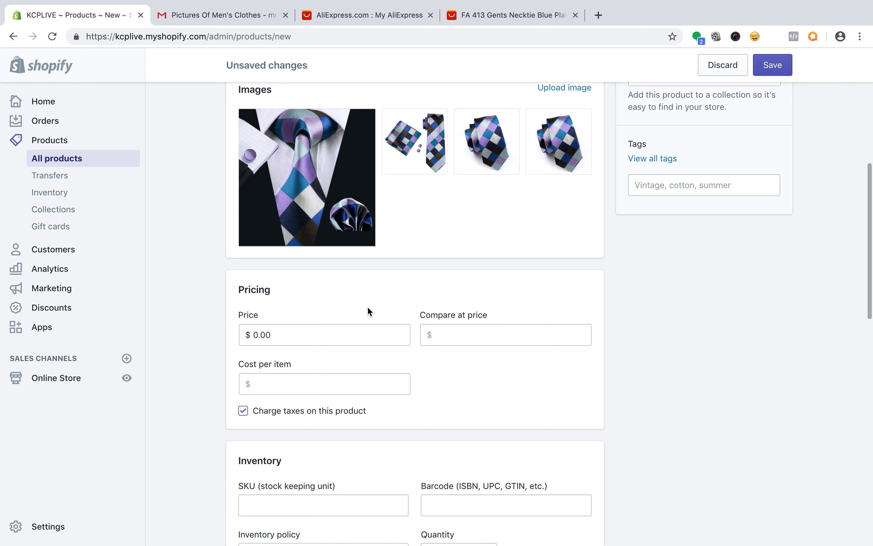
{"action": "left_click", "coordinate": [265, 334]}
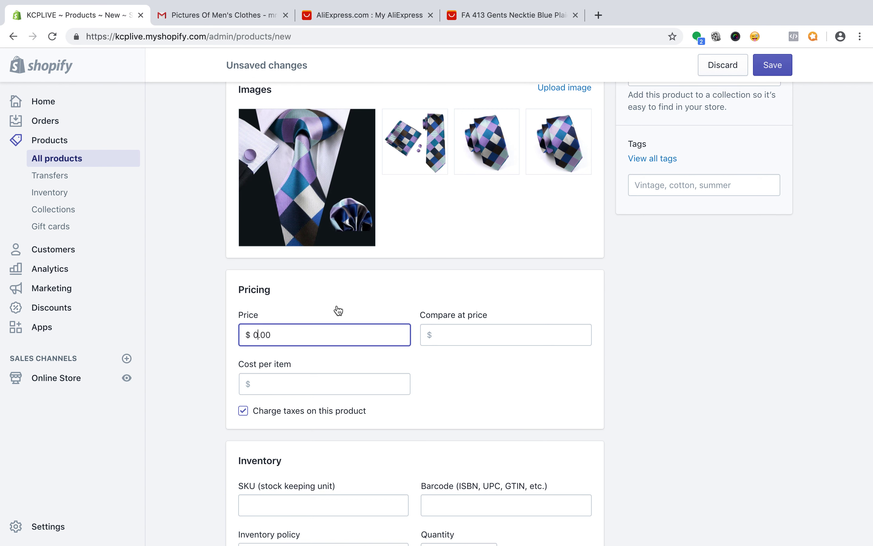
{"action": "left_click", "coordinate": [399, 23]}
{"action": "left_click", "coordinate": [486, 22]}
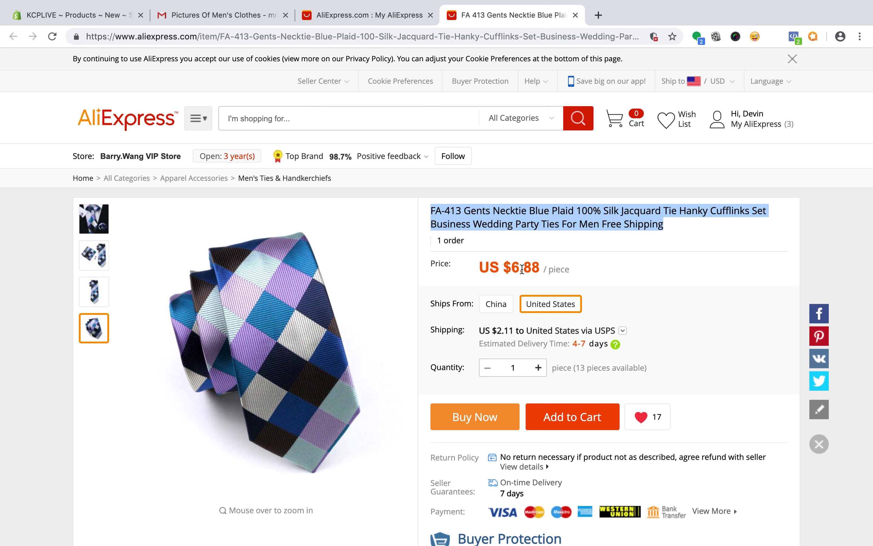
{"action": "key", "text": "ctrl+Left"}
{"action": "key", "text": "ctrl+Right"}
{"action": "left_click", "coordinate": [109, 17]}
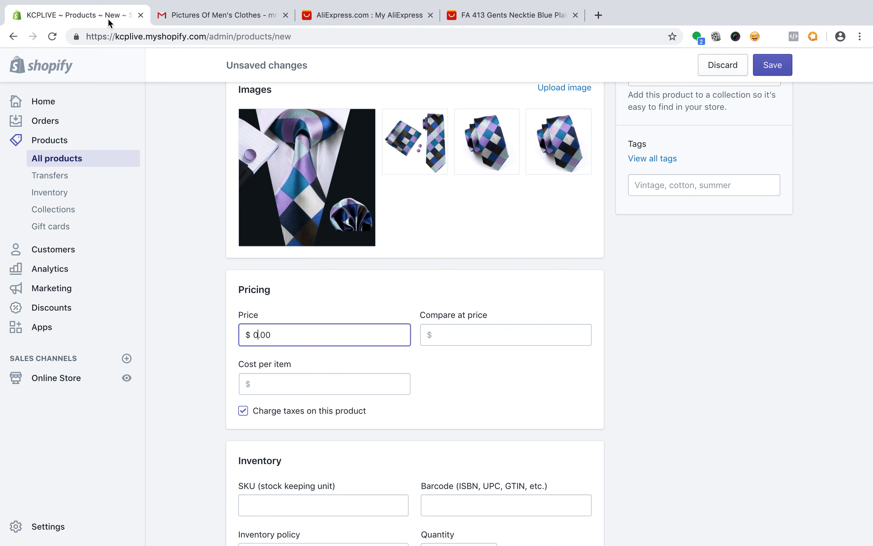
{"action": "key", "text": "BackSpace"}
{"action": "type", "text": "19.99"}
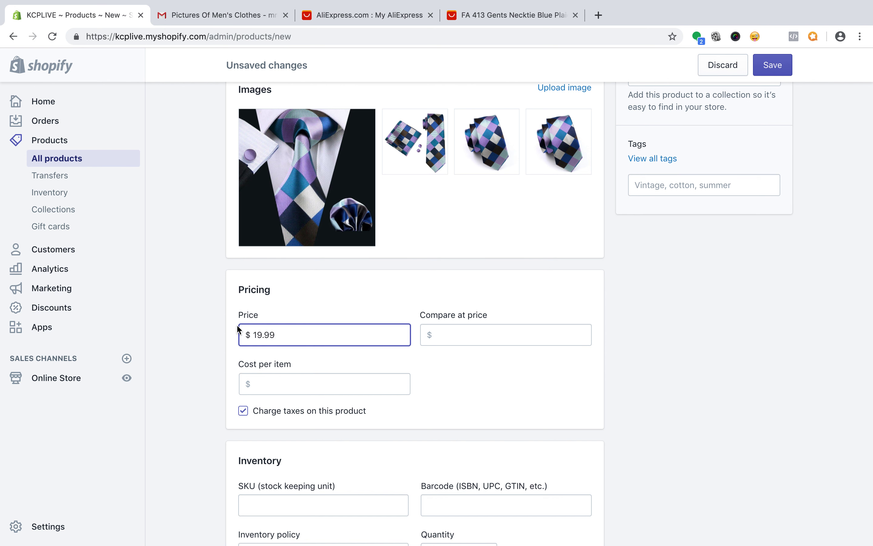
Enter a stock quantity of 100, then after checking AliExpress trim it to 10.
{"action": "scroll", "coordinate": [305, 396], "scroll_direction": "down", "scroll_amount": 3}
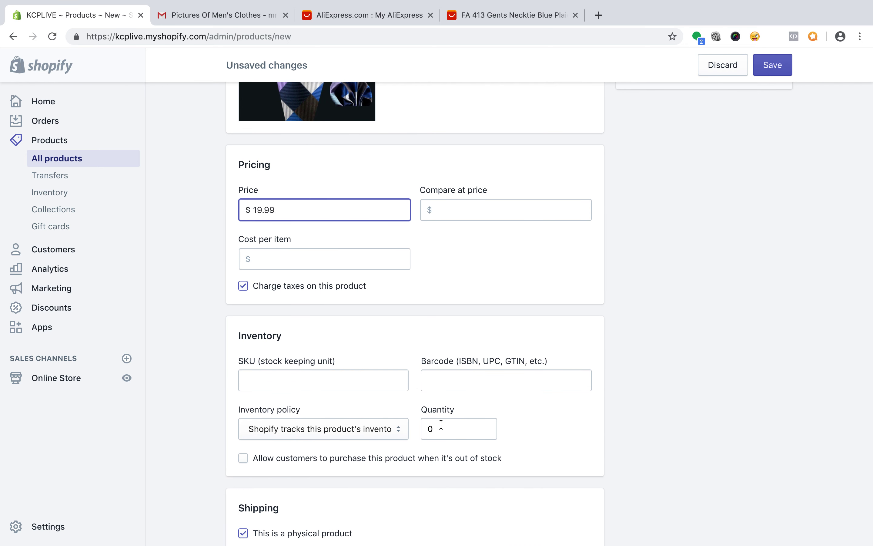
{"action": "scroll", "coordinate": [411, 374], "scroll_direction": "up", "scroll_amount": 4}
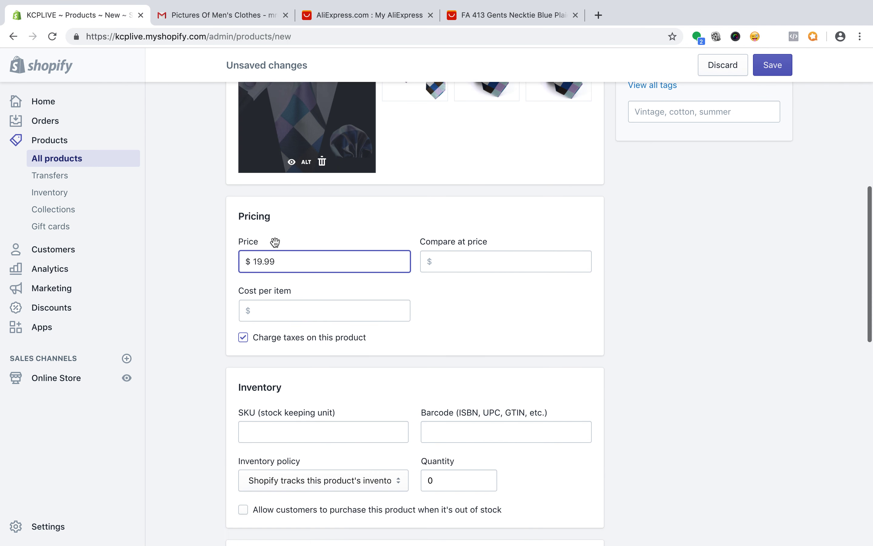
{"action": "scroll", "coordinate": [276, 240], "scroll_direction": "down", "scroll_amount": 7}
{"action": "left_click", "coordinate": [448, 217]}
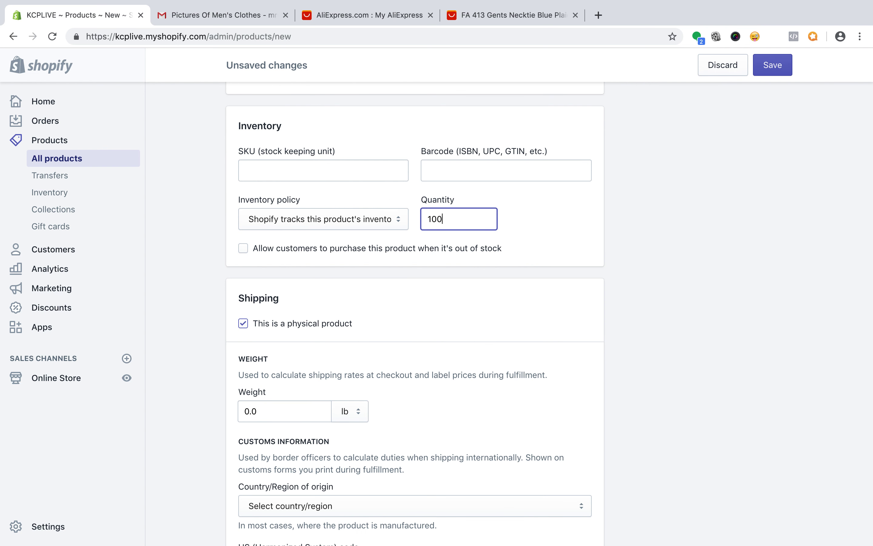
{"action": "left_click", "coordinate": [403, 17]}
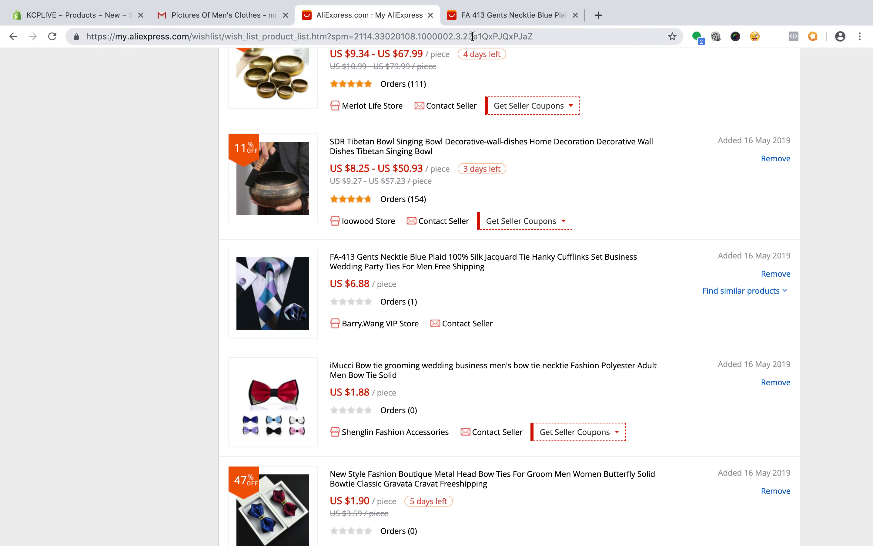
{"action": "left_click", "coordinate": [498, 16]}
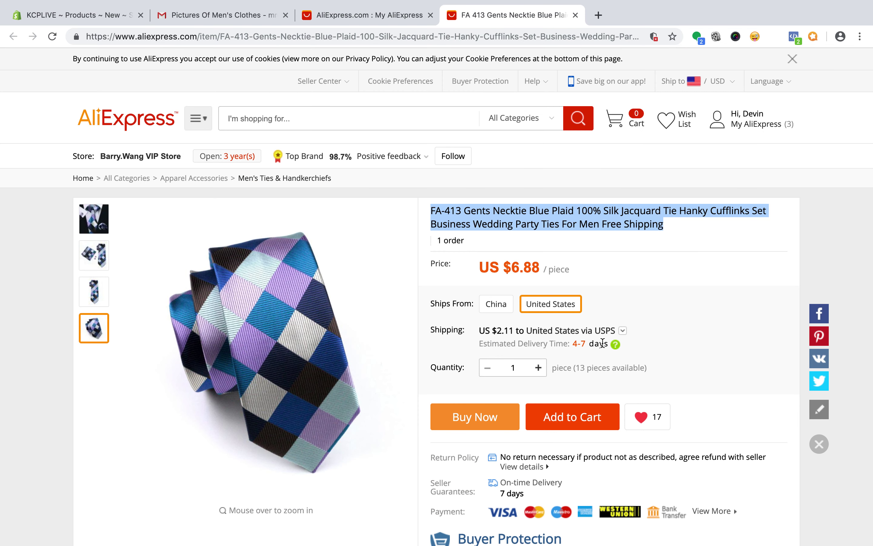
{"action": "scroll", "coordinate": [613, 361], "scroll_direction": "down", "scroll_amount": 3}
{"action": "scroll", "coordinate": [602, 342], "scroll_direction": "up", "scroll_amount": 3}
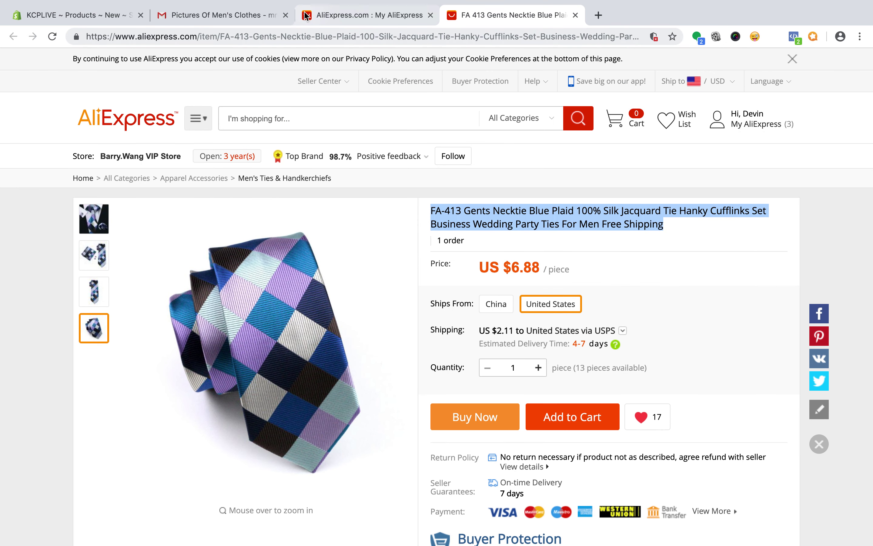
{"action": "left_click", "coordinate": [308, 18]}
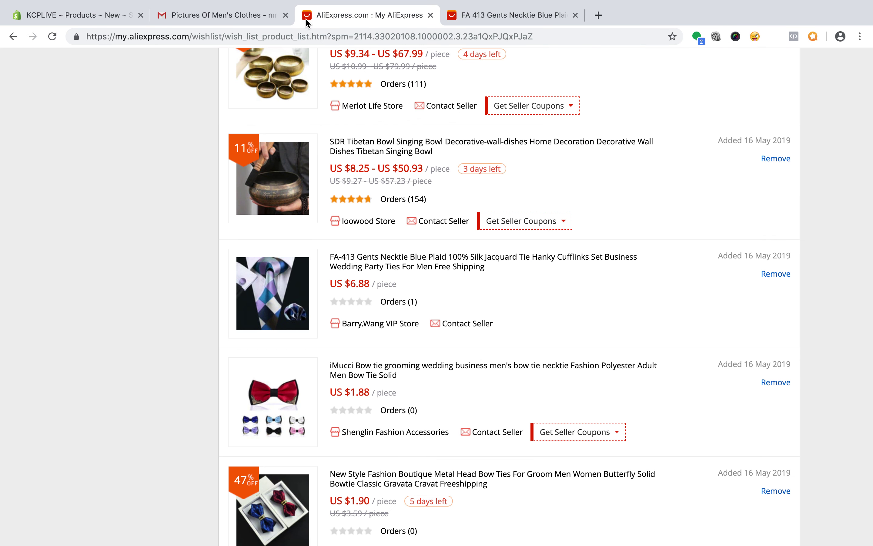
{"action": "left_click", "coordinate": [172, 17]}
{"action": "left_click", "coordinate": [117, 14]}
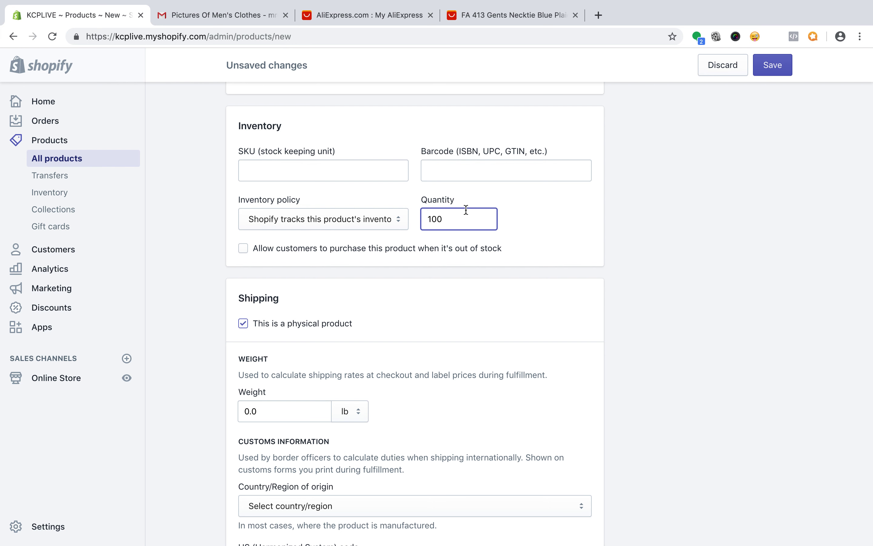
{"action": "key", "text": "BackSpace"}
{"action": "key", "text": "BackSpace"}
{"action": "key", "text": "BackSpace"}
{"action": "scroll", "coordinate": [472, 273], "scroll_direction": "up", "scroll_amount": 10}
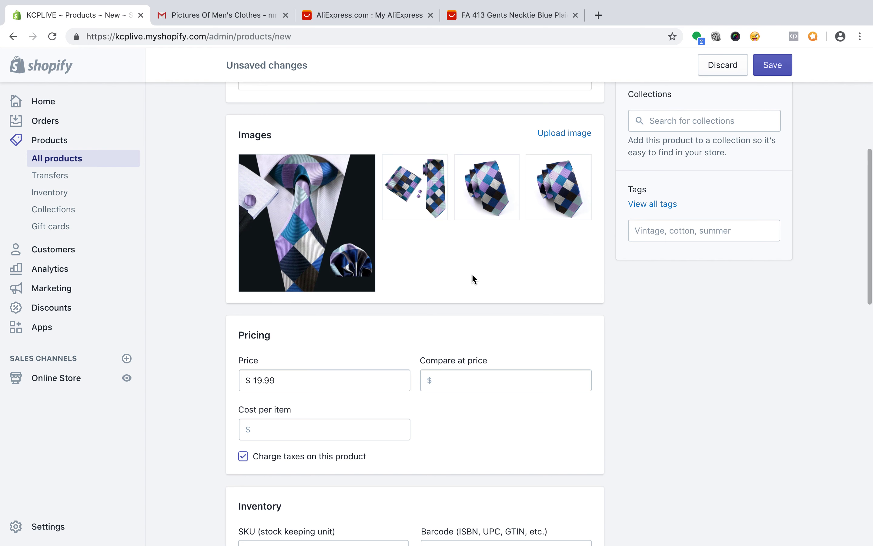
Enter 39 as the tie set's compare-at price.
{"action": "scroll", "coordinate": [472, 274], "scroll_direction": "down", "scroll_amount": 1}
{"action": "left_click", "coordinate": [447, 360]}
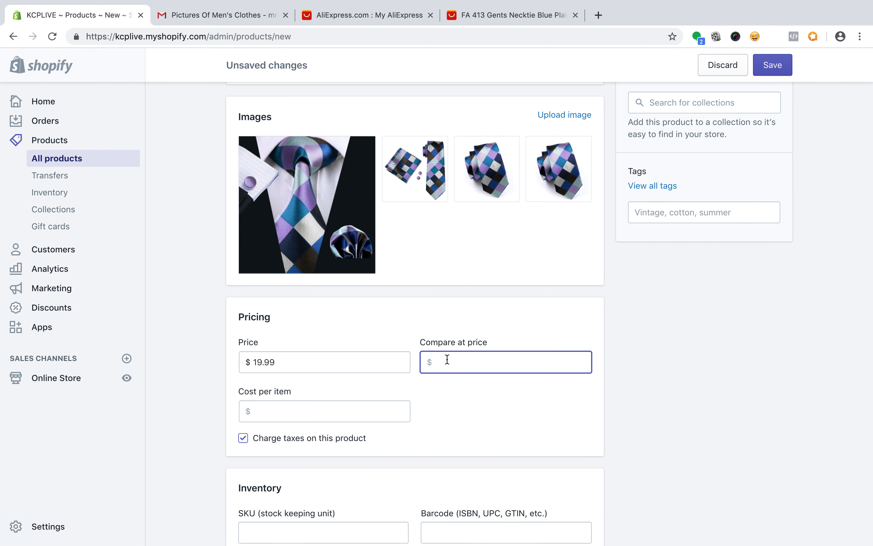
{"action": "type", "text": "39.99"}
{"action": "scroll", "coordinate": [484, 394], "scroll_direction": "down", "scroll_amount": 11}
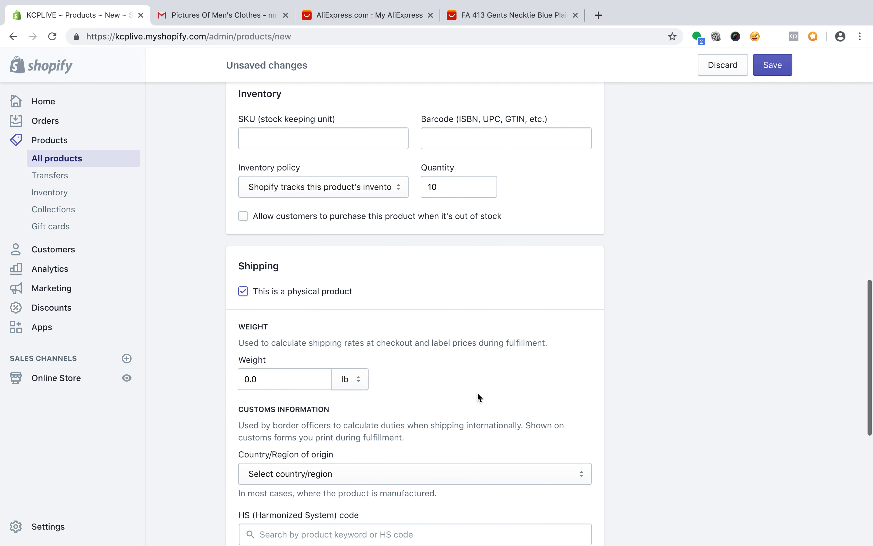
{"action": "scroll", "coordinate": [478, 394], "scroll_direction": "down", "scroll_amount": 9}
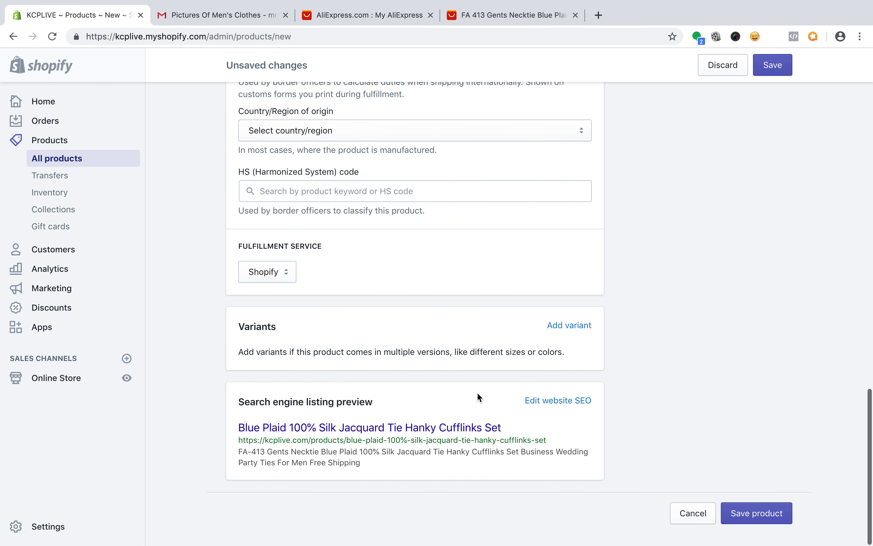
{"action": "scroll", "coordinate": [590, 348], "scroll_direction": "up", "scroll_amount": 15}
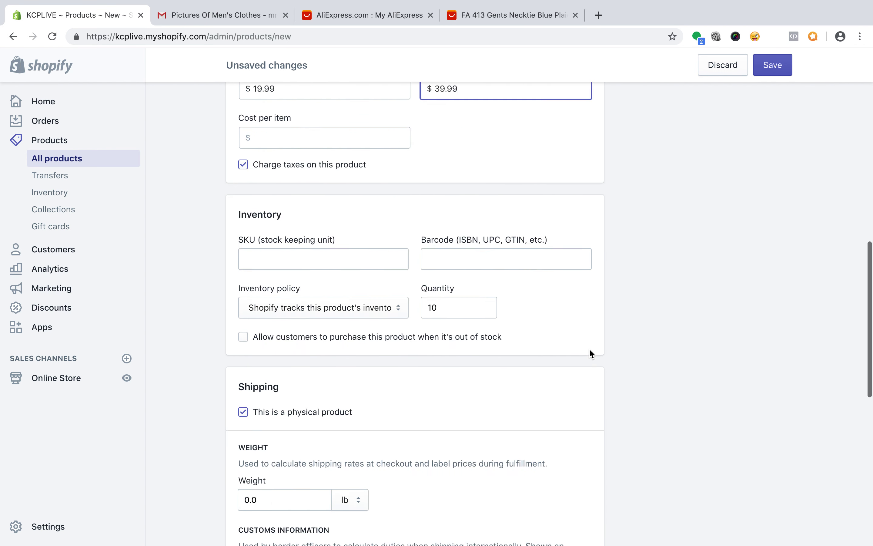
{"action": "scroll", "coordinate": [590, 348], "scroll_direction": "up", "scroll_amount": 15}
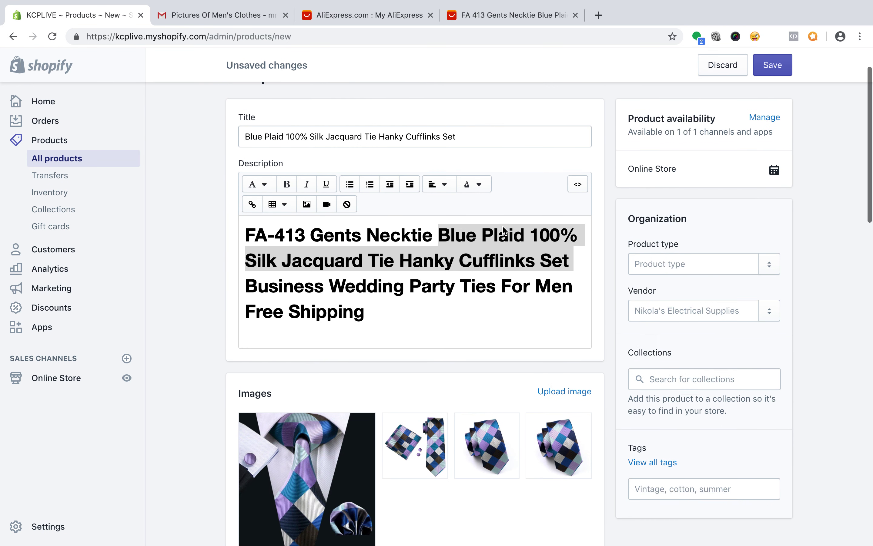
{"action": "scroll", "coordinate": [504, 229], "scroll_direction": "down", "scroll_amount": 1}
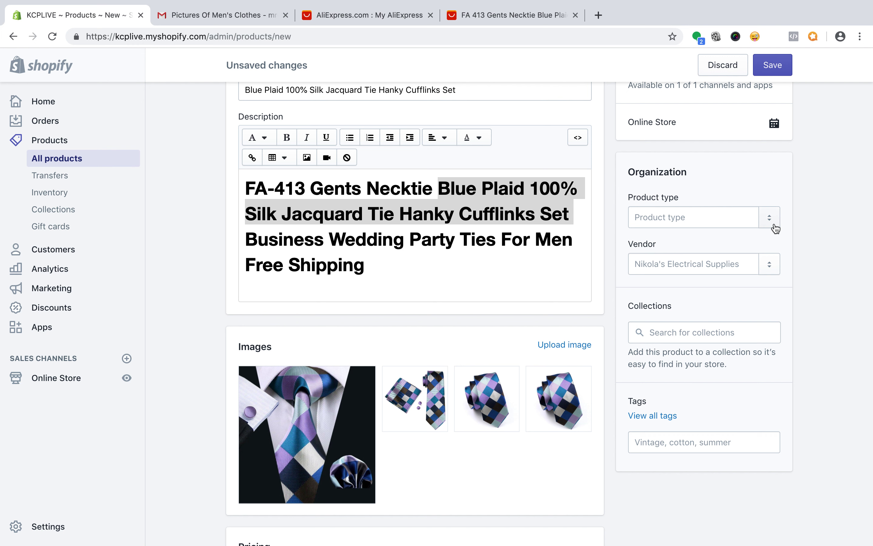
{"action": "double_click", "coordinate": [671, 172]}
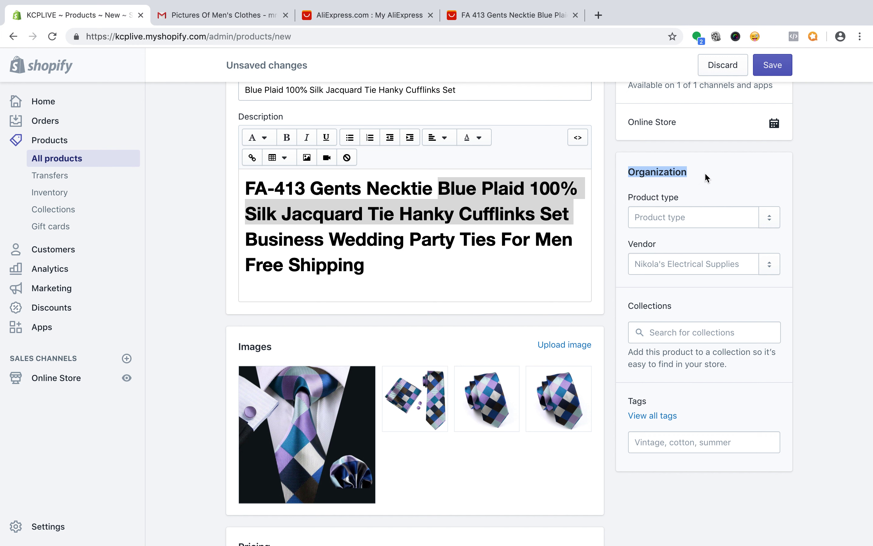
Set product type to 'men' and vendor to KCPLIVE, then save the product.
{"action": "left_click", "coordinate": [776, 222]}
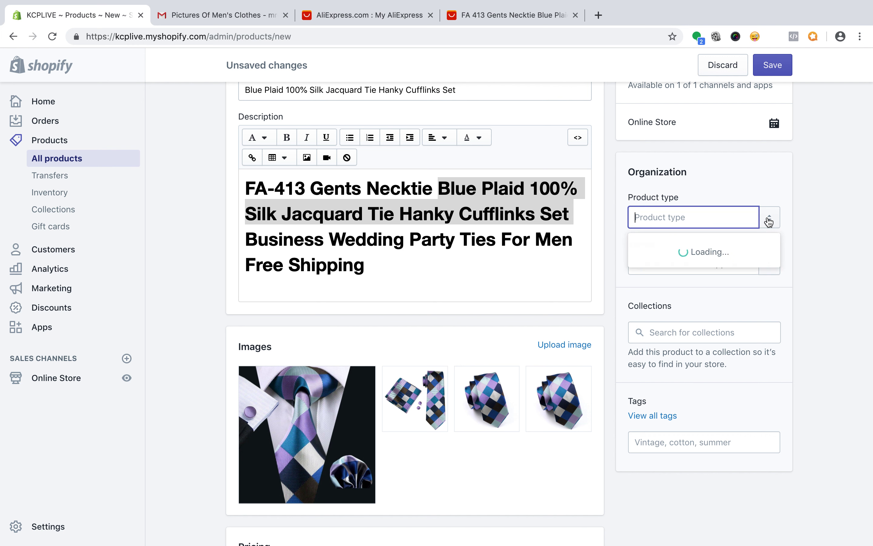
{"action": "left_click", "coordinate": [713, 309]}
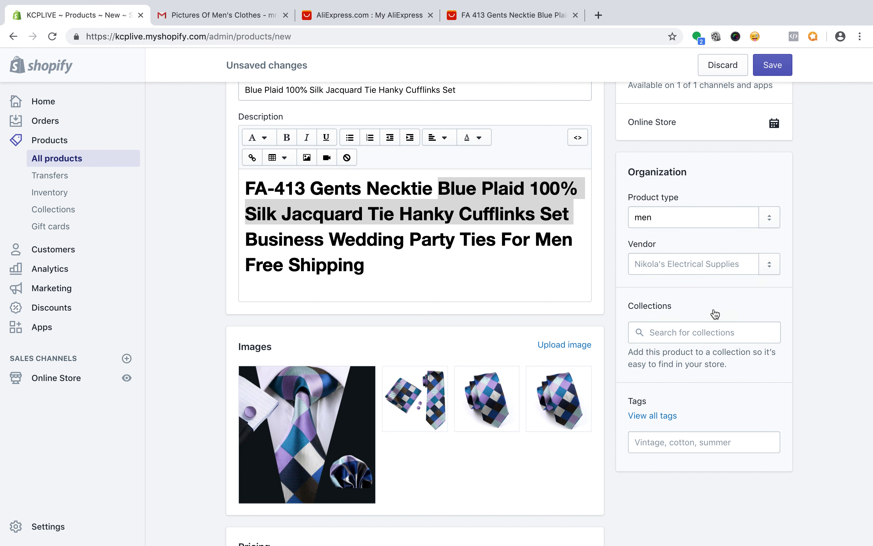
{"action": "left_click", "coordinate": [769, 264]}
{"action": "left_click", "coordinate": [723, 296]}
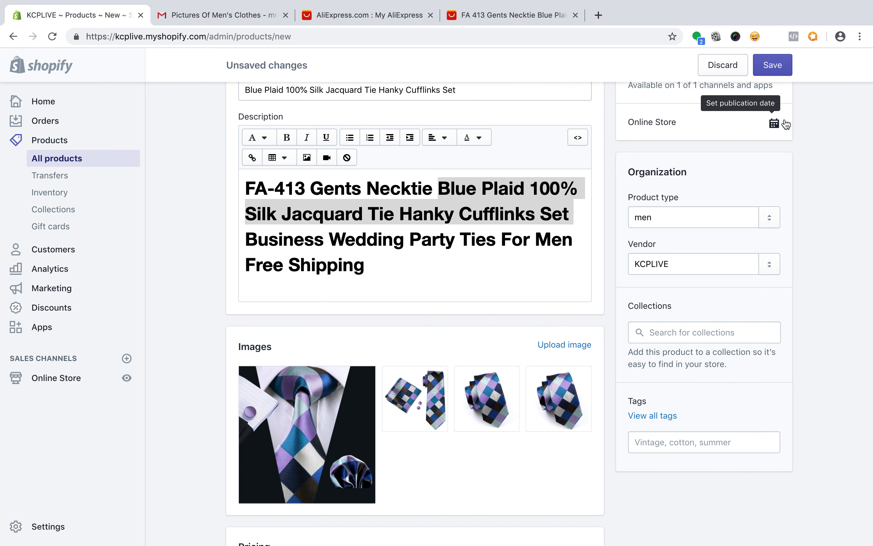
{"action": "left_click", "coordinate": [783, 72]}
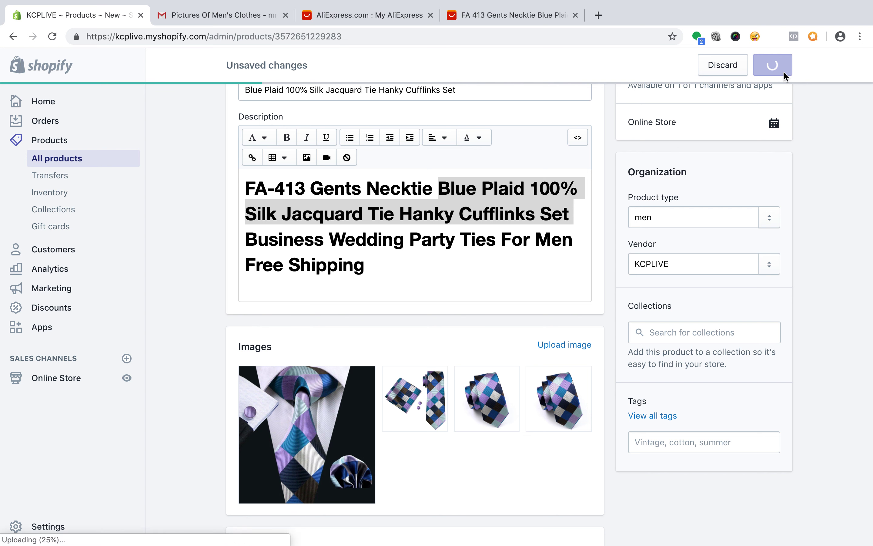
Open the Collections search and dismiss its suggestions without picking a collection.
{"action": "scroll", "coordinate": [776, 319], "scroll_direction": "down", "scroll_amount": 1}
{"action": "scroll", "coordinate": [776, 318], "scroll_direction": "down", "scroll_amount": 5}
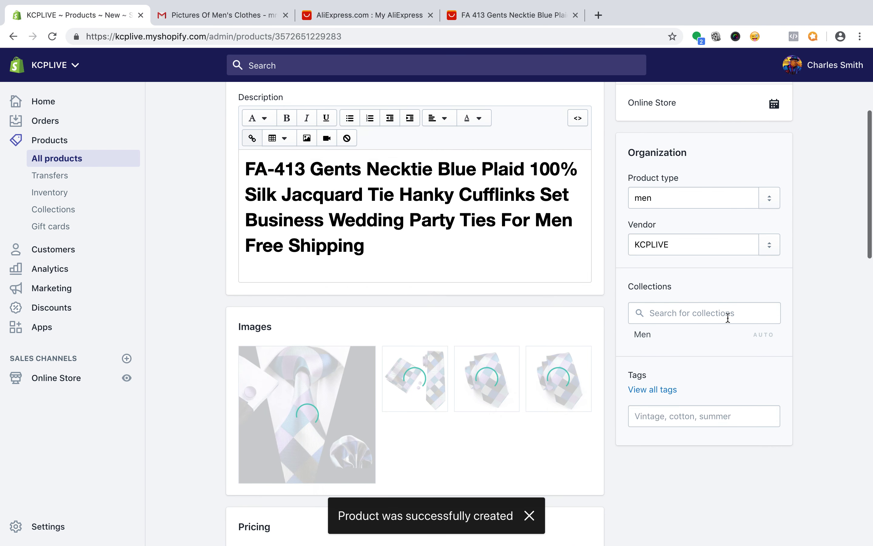
{"action": "left_click", "coordinate": [696, 313]}
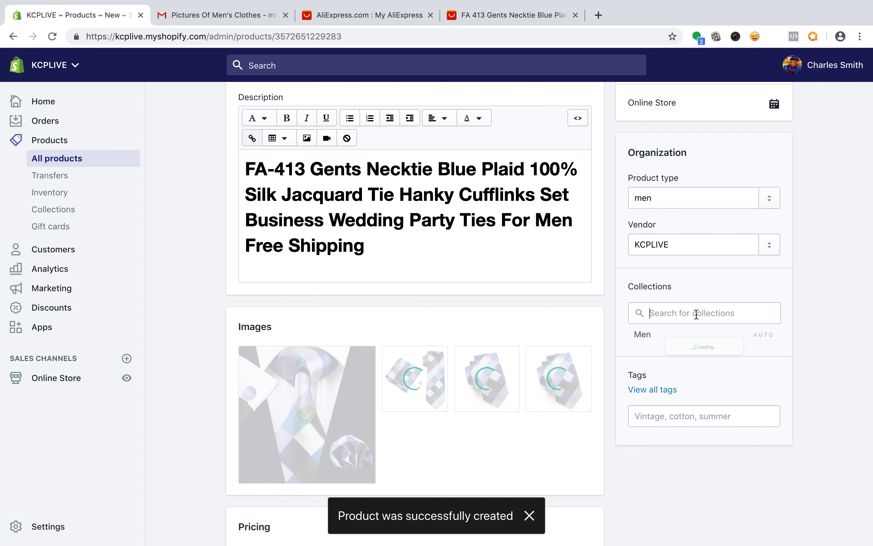
{"action": "left_click", "coordinate": [775, 277]}
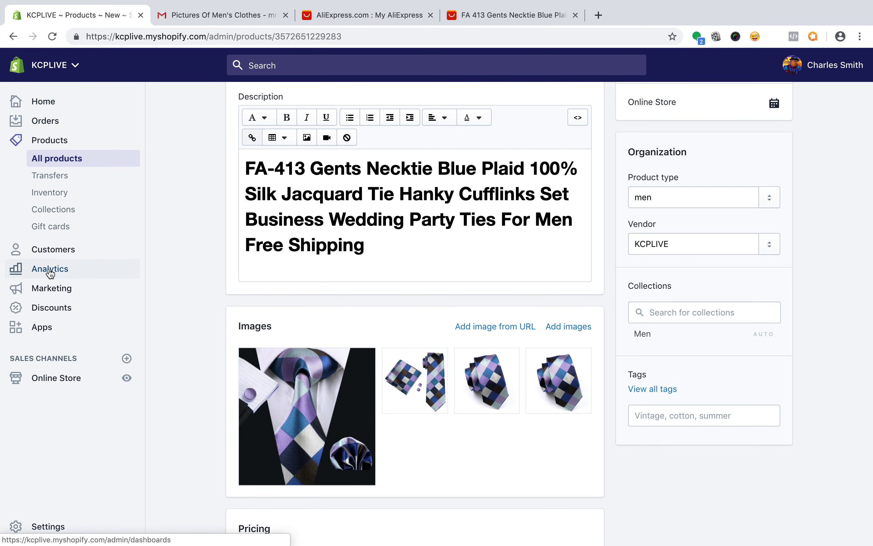
{"action": "scroll", "coordinate": [153, 257], "scroll_direction": "down", "scroll_amount": 15}
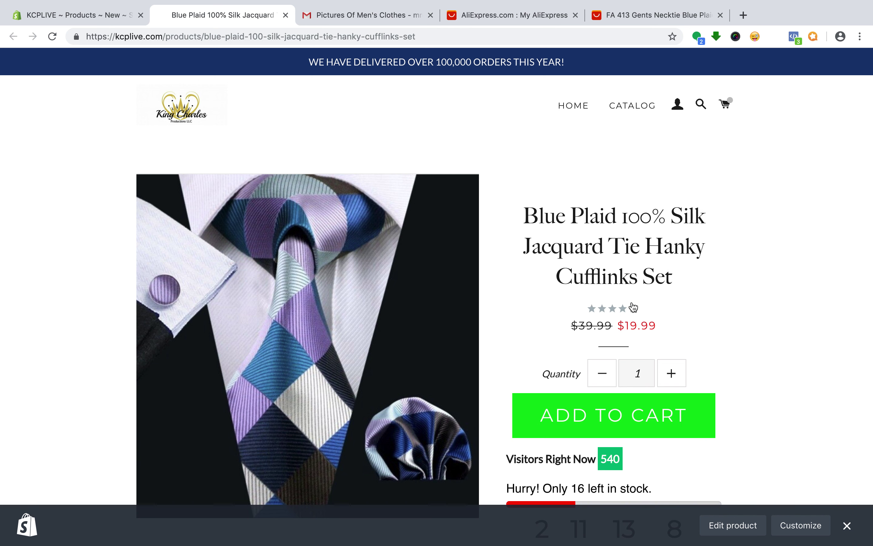
Switch back to the AliExpress FA-413 Blue Plaid necktie listing at US $6.88.
{"action": "left_click", "coordinate": [684, 8]}
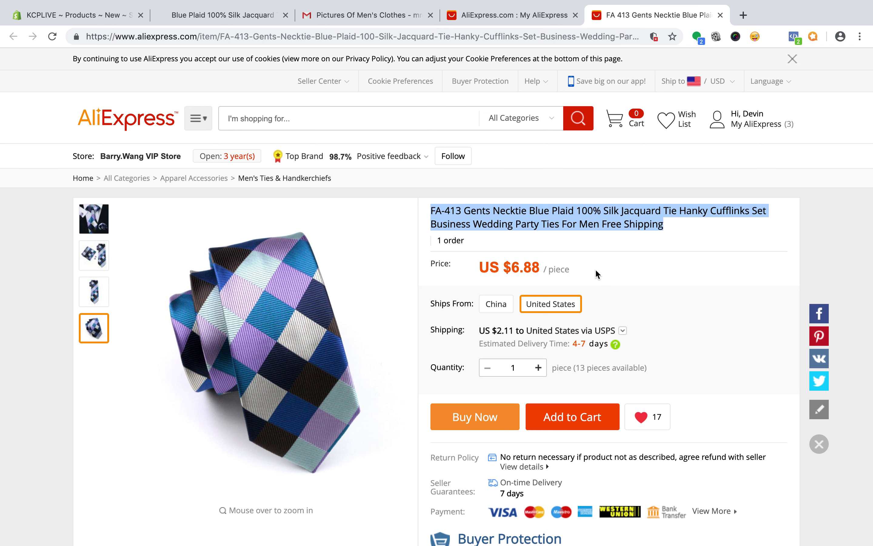
{"action": "scroll", "coordinate": [632, 325], "scroll_direction": "down", "scroll_amount": 1}
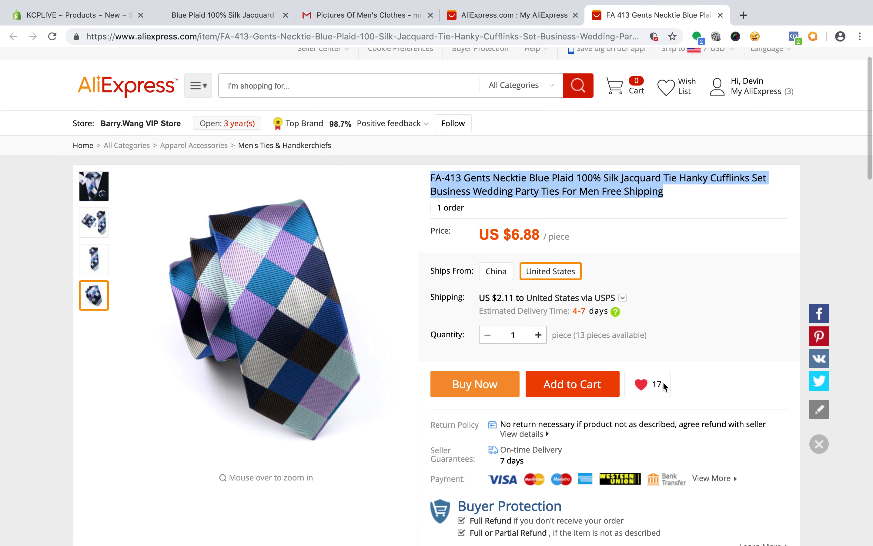
{"action": "scroll", "coordinate": [599, 287], "scroll_direction": "down", "scroll_amount": 1}
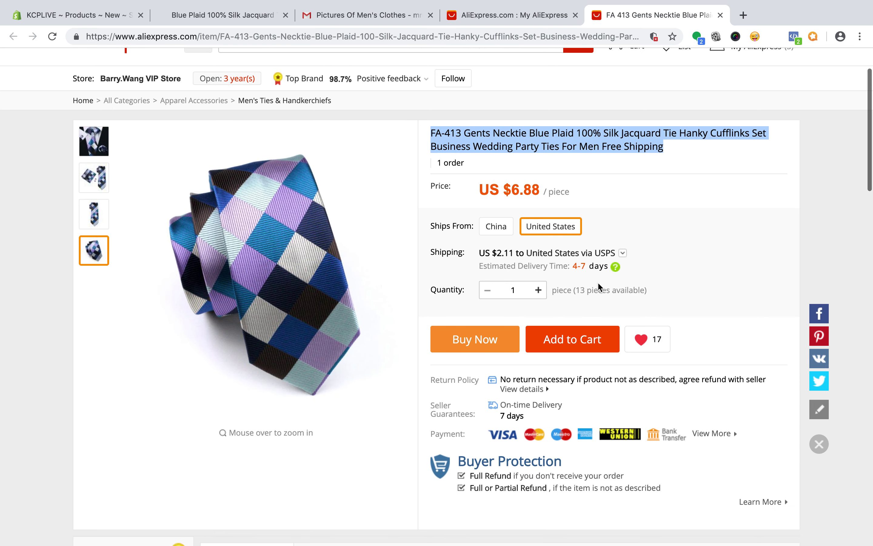
{"action": "scroll", "coordinate": [599, 286], "scroll_direction": "up", "scroll_amount": 3}
{"action": "scroll", "coordinate": [597, 282], "scroll_direction": "down", "scroll_amount": 15}
{"action": "scroll", "coordinate": [598, 282], "scroll_direction": "up", "scroll_amount": 15}
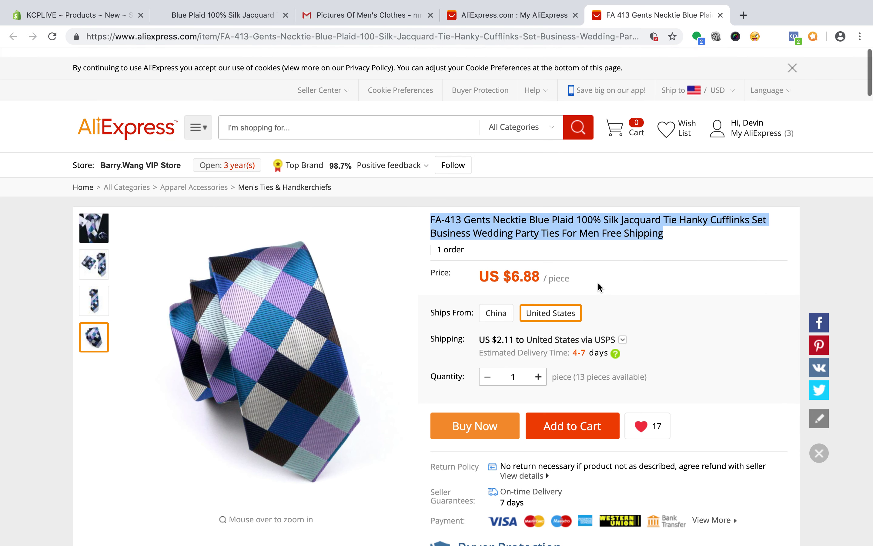
{"action": "mouse_move", "coordinate": [113, 156]}
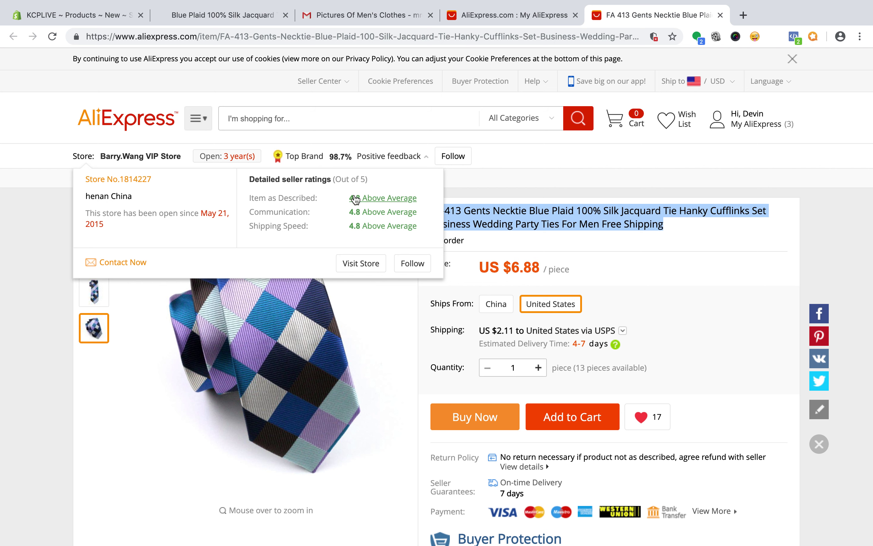
{"action": "left_click", "coordinate": [812, 229]}
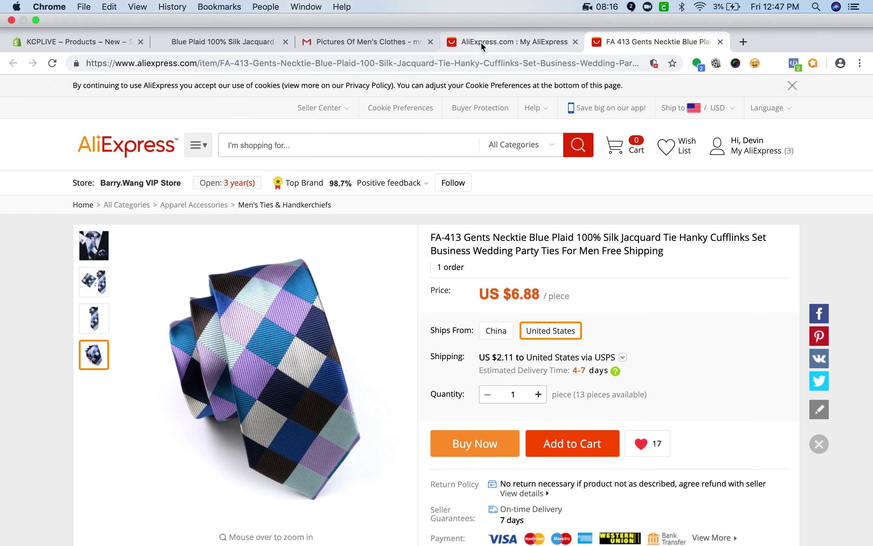
{"action": "left_click", "coordinate": [485, 41]}
Add the Blue Plaid tie set to the cart, reaching a $39.98 subtotal with Purple Paisley.
{"action": "left_click", "coordinate": [424, 42]}
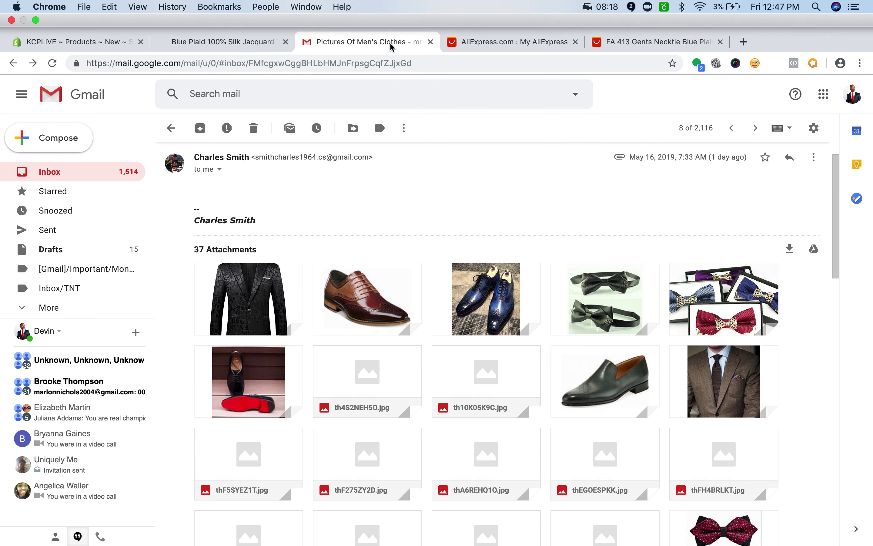
{"action": "left_click", "coordinate": [245, 19]}
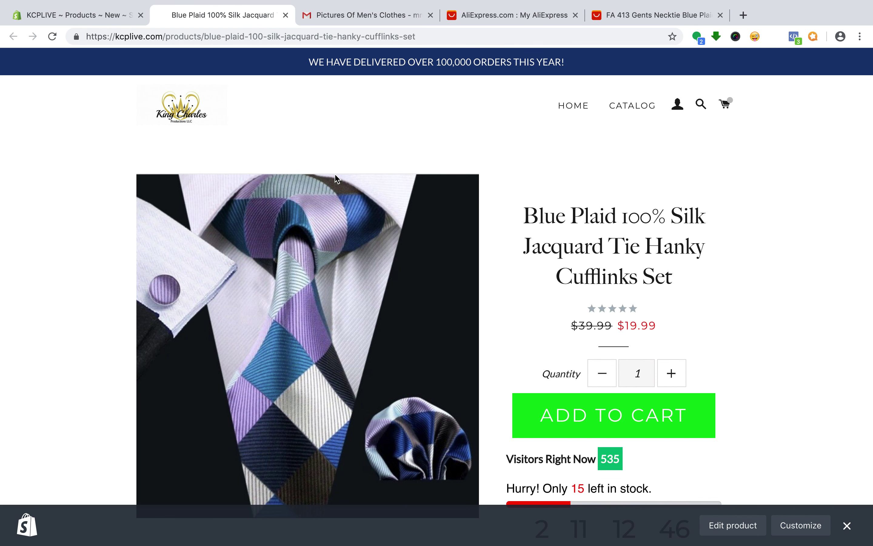
{"action": "scroll", "coordinate": [316, 223], "scroll_direction": "down", "scroll_amount": 10}
{"action": "scroll", "coordinate": [316, 223], "scroll_direction": "up", "scroll_amount": 7}
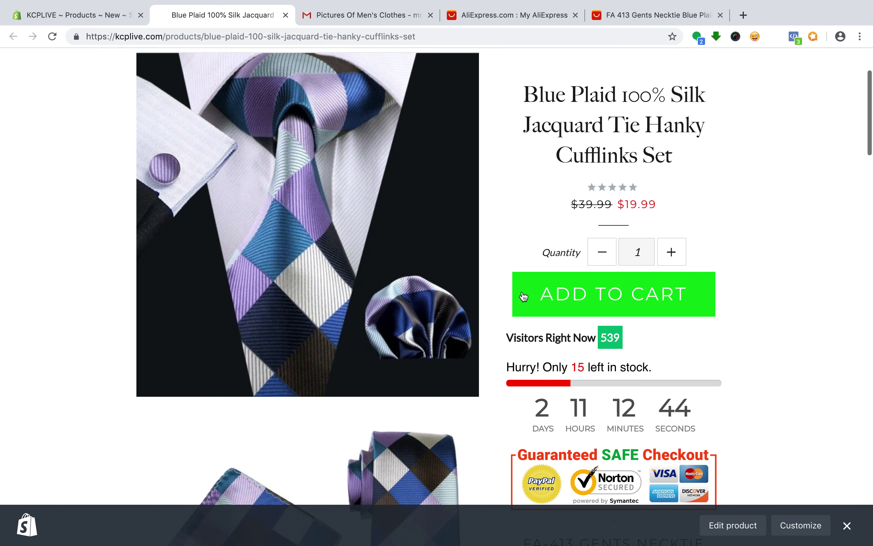
{"action": "scroll", "coordinate": [315, 285], "scroll_direction": "up", "scroll_amount": 4}
{"action": "scroll", "coordinate": [317, 283], "scroll_direction": "down", "scroll_amount": 5}
{"action": "left_click", "coordinate": [526, 222]}
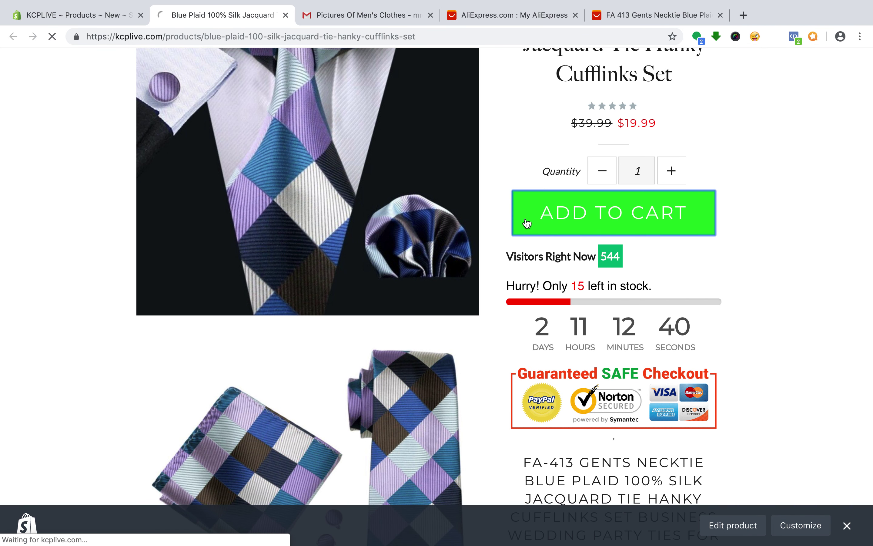
{"action": "scroll", "coordinate": [311, 305], "scroll_direction": "down", "scroll_amount": 2}
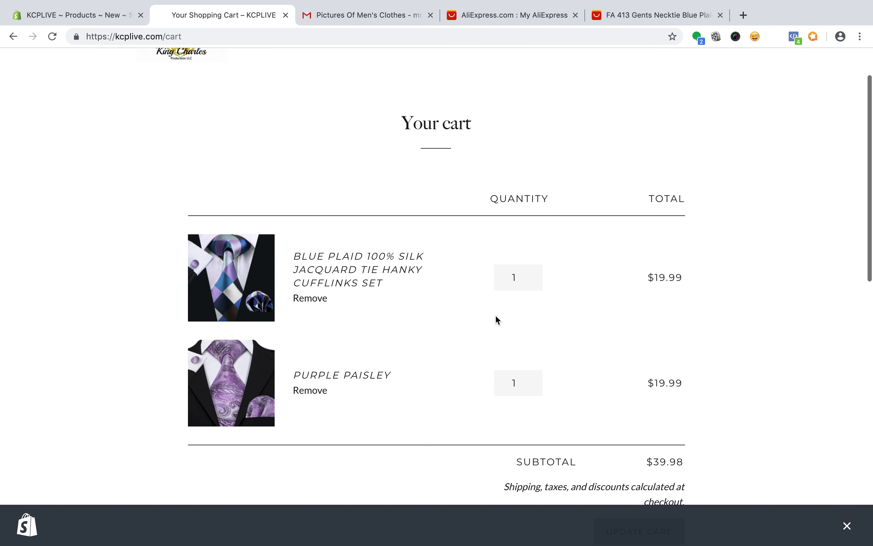
{"action": "scroll", "coordinate": [625, 324], "scroll_direction": "down", "scroll_amount": 5}
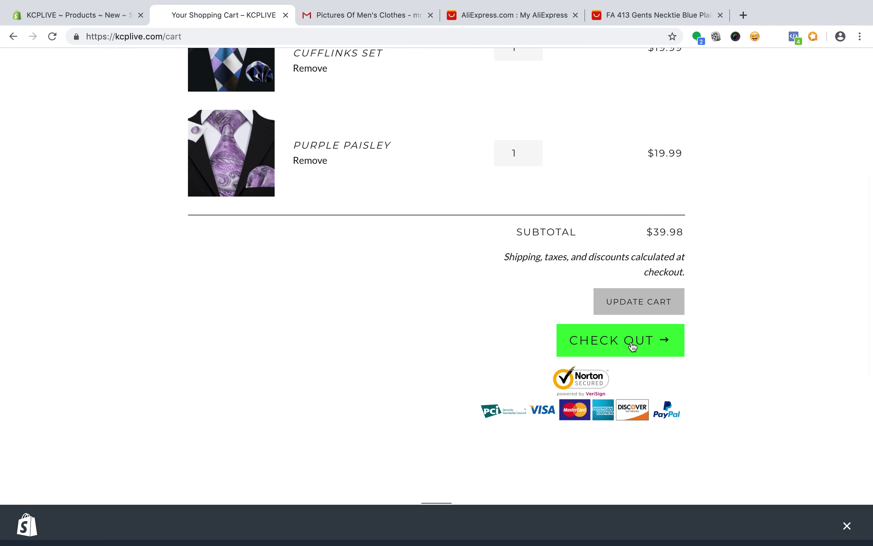
{"action": "scroll", "coordinate": [645, 286], "scroll_direction": "up", "scroll_amount": 7}
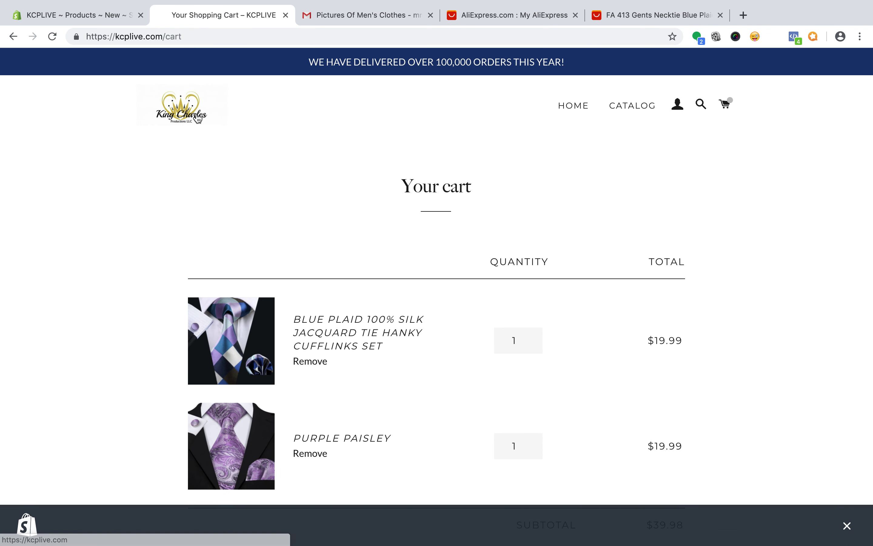
Close the cart tab and review the saved Blue Plaid tie set's admin product page.
{"action": "left_click", "coordinate": [285, 15]}
{"action": "left_click", "coordinate": [139, 22]}
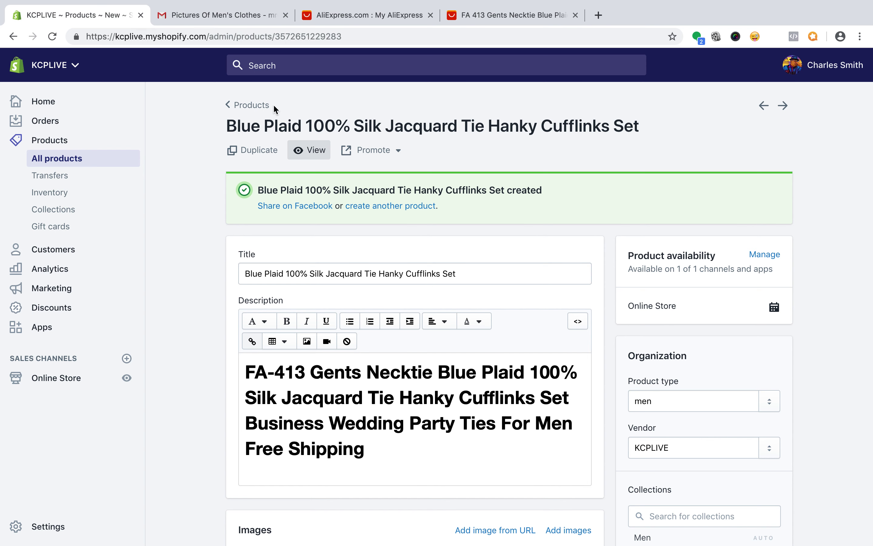
{"action": "scroll", "coordinate": [294, 249], "scroll_direction": "down", "scroll_amount": 15}
{"action": "scroll", "coordinate": [294, 249], "scroll_direction": "up", "scroll_amount": 15}
{"action": "scroll", "coordinate": [439, 256], "scroll_direction": "down", "scroll_amount": 10}
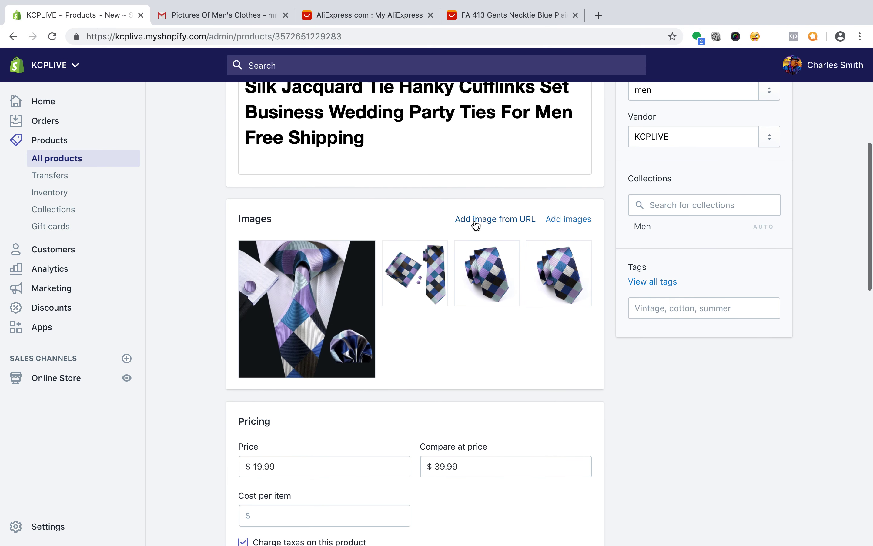
{"action": "scroll", "coordinate": [475, 226], "scroll_direction": "up", "scroll_amount": 9}
{"action": "scroll", "coordinate": [441, 233], "scroll_direction": "down", "scroll_amount": 8}
{"action": "scroll", "coordinate": [427, 244], "scroll_direction": "up", "scroll_amount": 6}
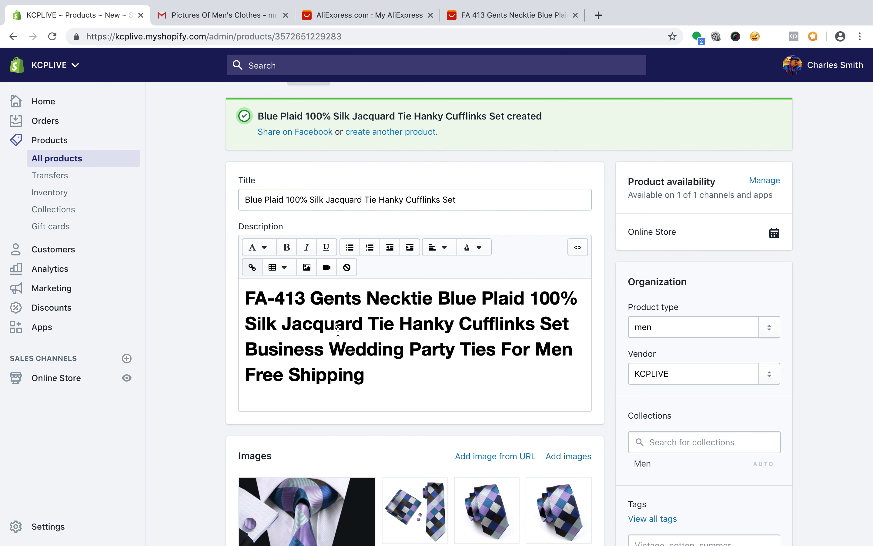
{"action": "scroll", "coordinate": [338, 331], "scroll_direction": "down", "scroll_amount": 4}
{"action": "scroll", "coordinate": [336, 328], "scroll_direction": "up", "scroll_amount": 6}
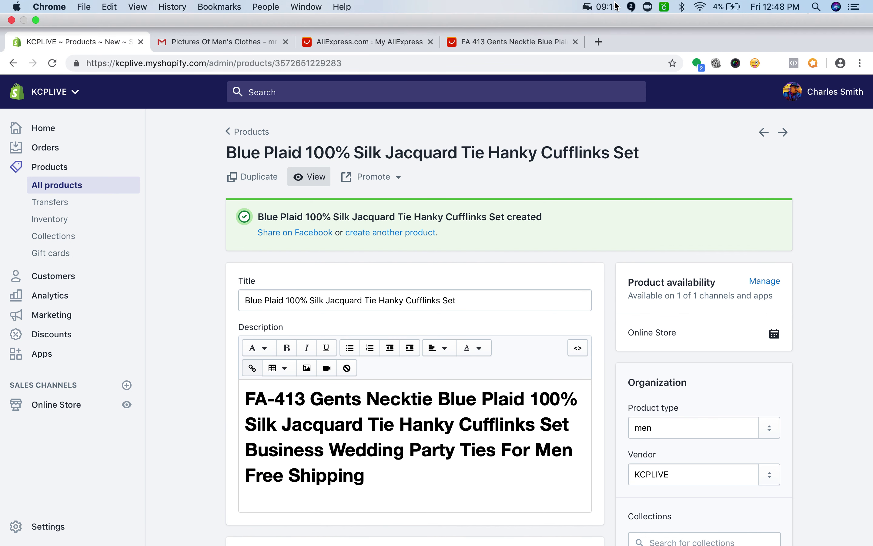
{"action": "left_click", "coordinate": [617, 6]}
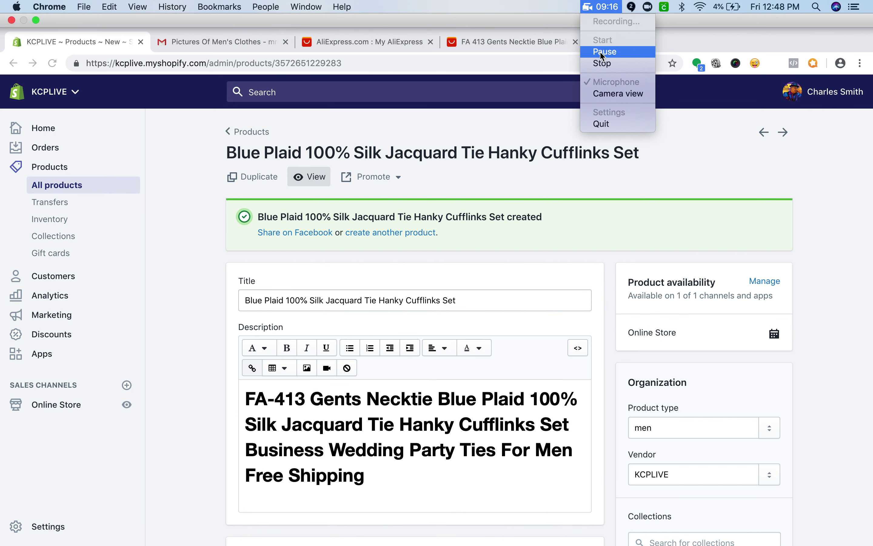